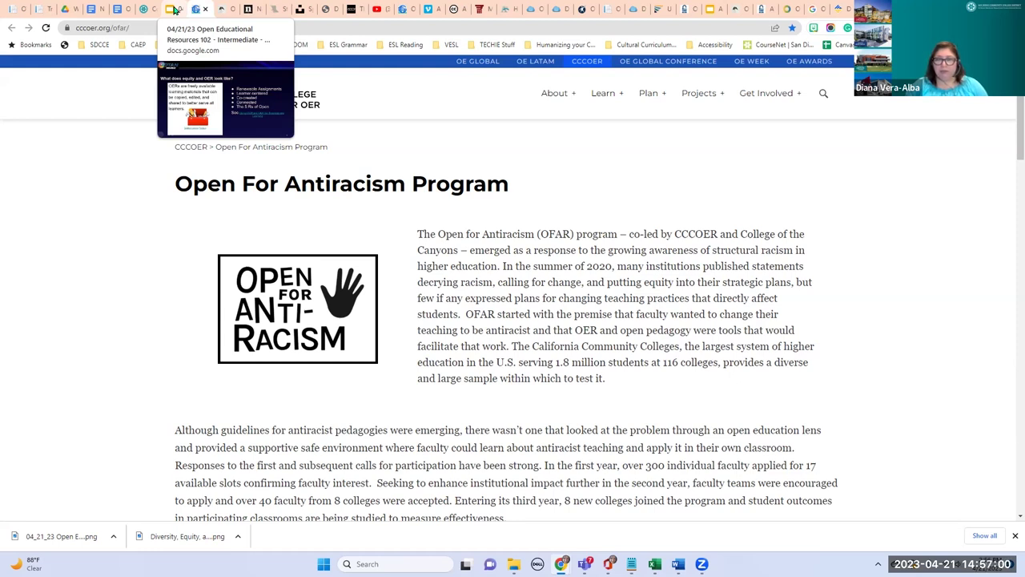
# - Return to the presentation slide on anti-racist teaching practice and open its linked Open for Anti-Racism Template in OER Commons
pyautogui.click(173, 9)
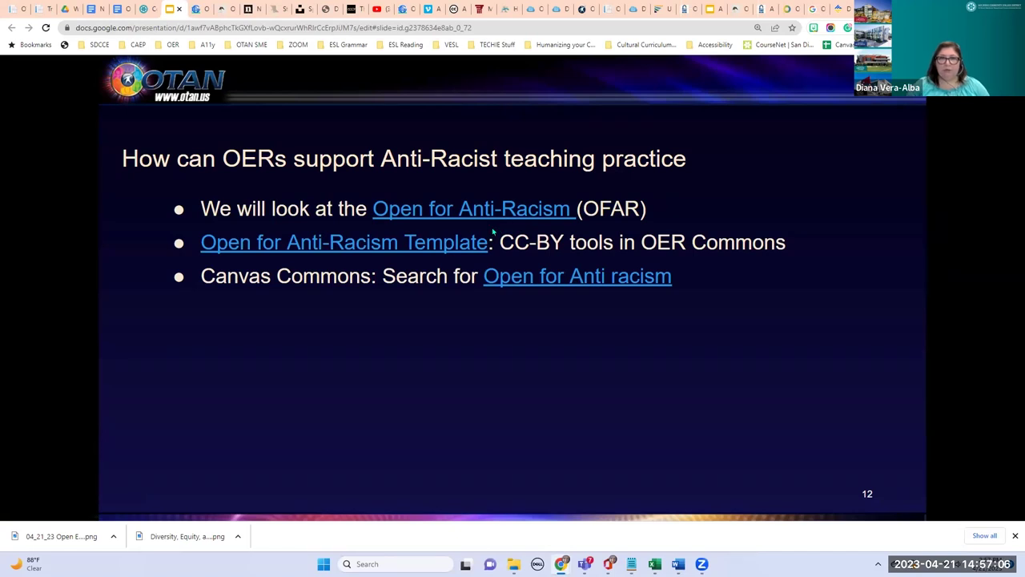
pyautogui.click(326, 245)
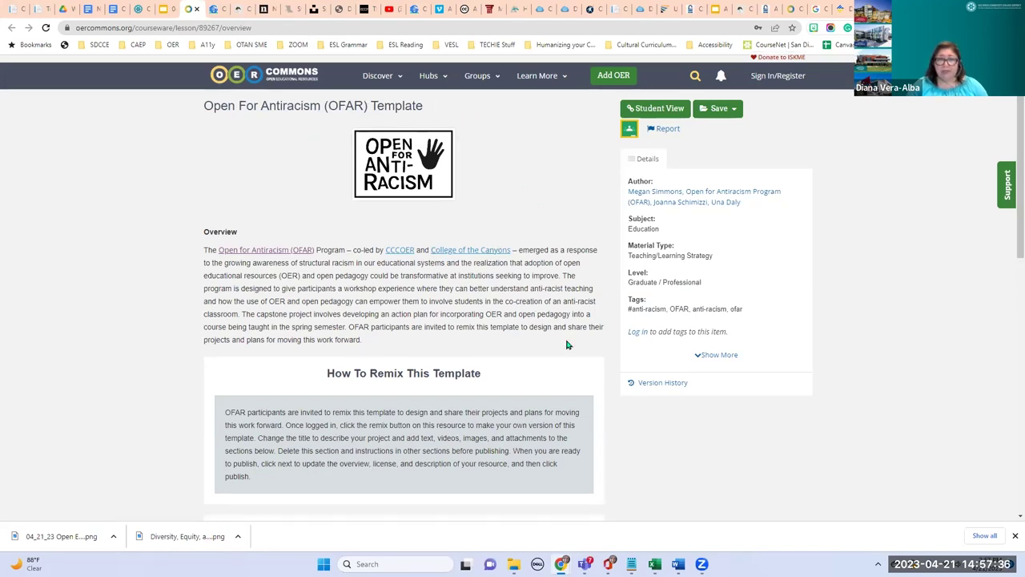
# - Examine the OFAR Template page from its overview and remix instructions through the Action Plan, Course Description and Antiracist Assignment / Module sections
pyautogui.scroll(-1, 606, 366)
pyautogui.scroll(-2, 608, 368)
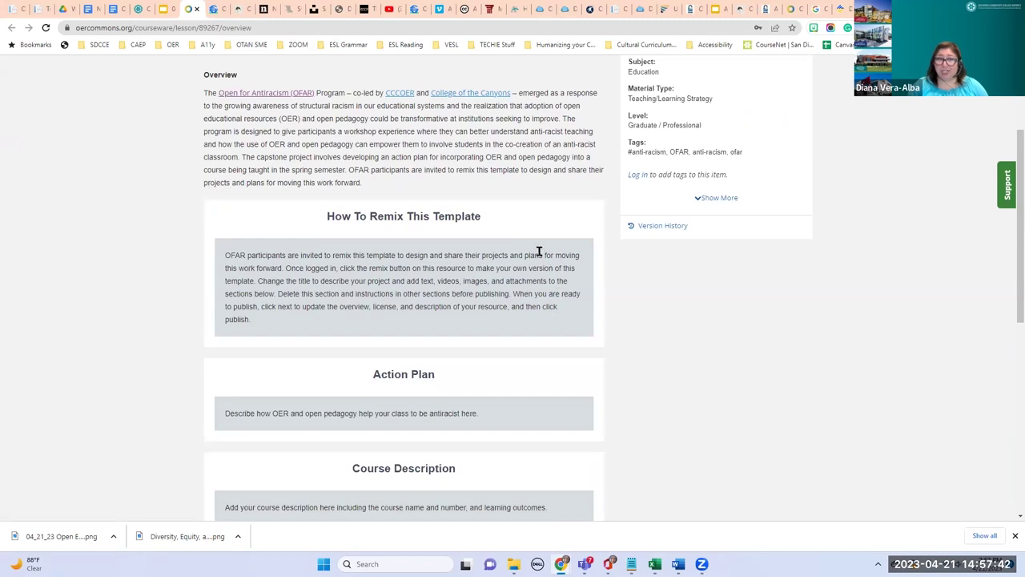
pyautogui.scroll(-2, 570, 325)
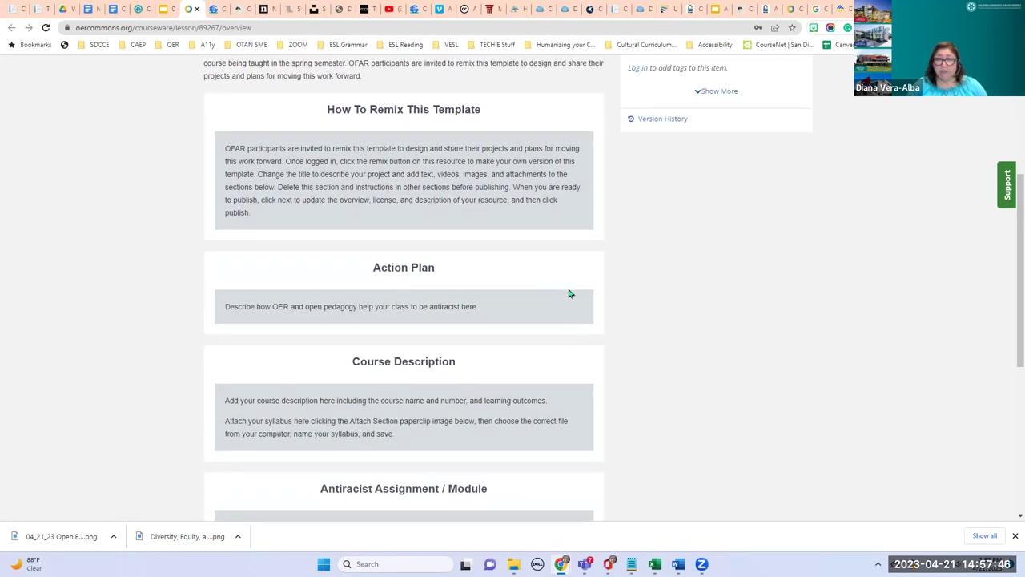
pyautogui.scroll(-1, 551, 361)
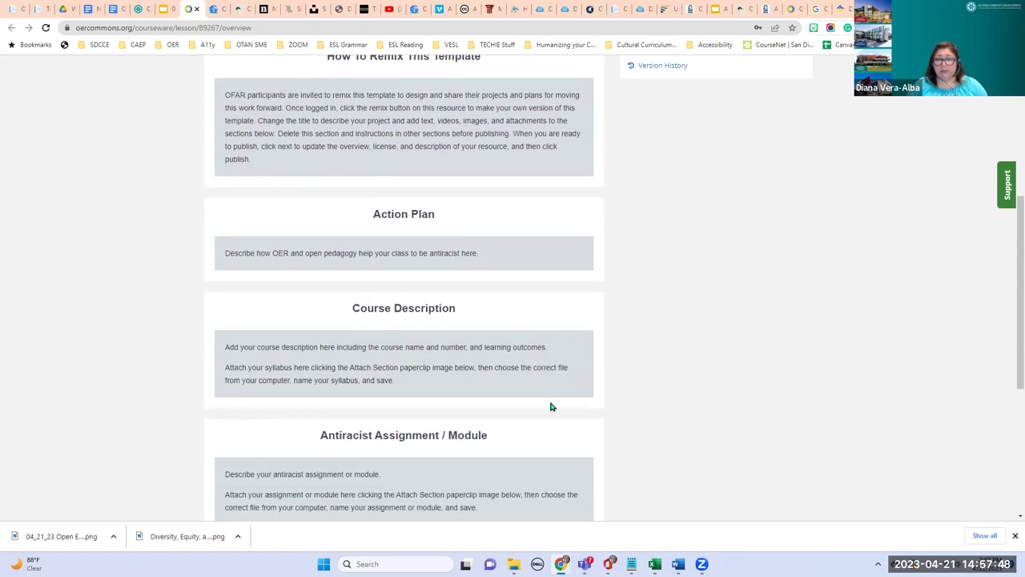
pyautogui.scroll(-1, 554, 408)
pyautogui.scroll(-1, 553, 412)
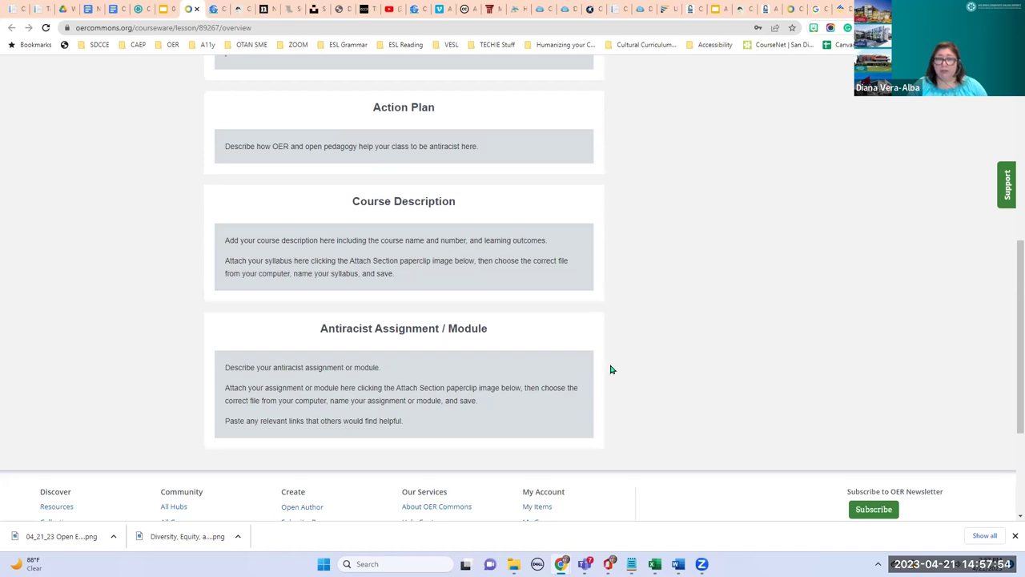
pyautogui.scroll(1, 584, 405)
pyautogui.scroll(5, 588, 410)
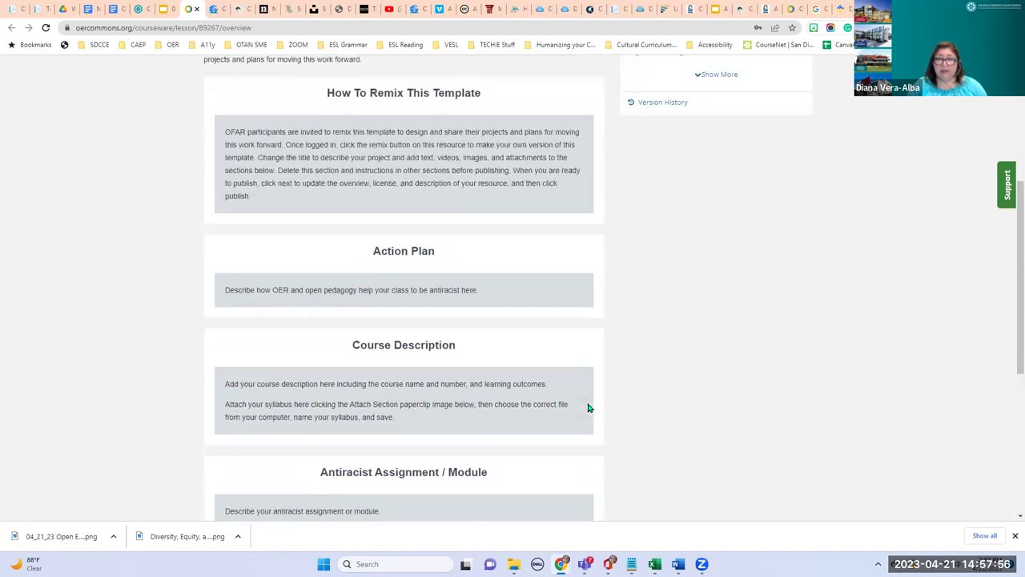
pyautogui.scroll(3, 561, 411)
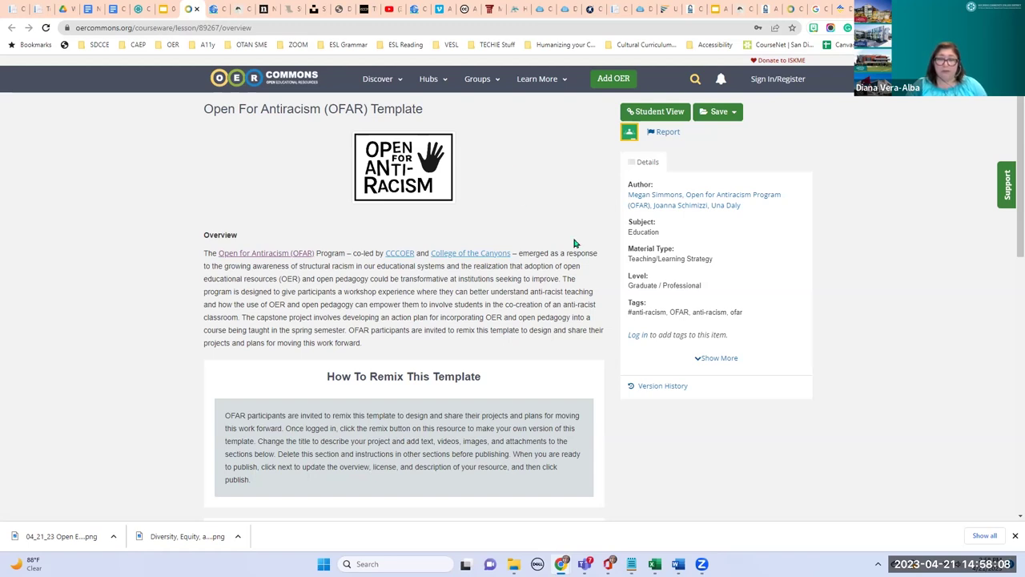
pyautogui.scroll(-1, 626, 400)
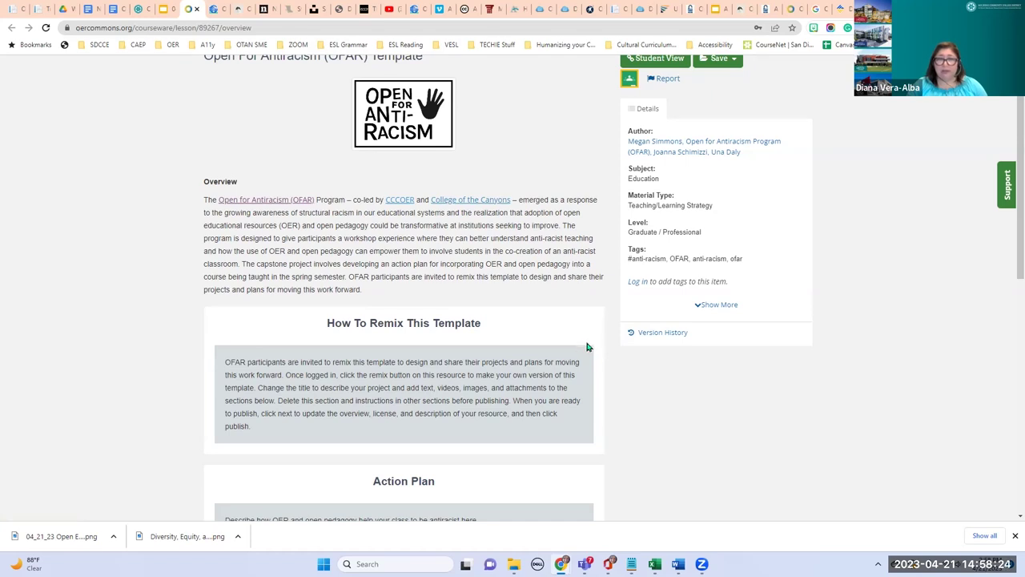
pyautogui.scroll(1, 582, 360)
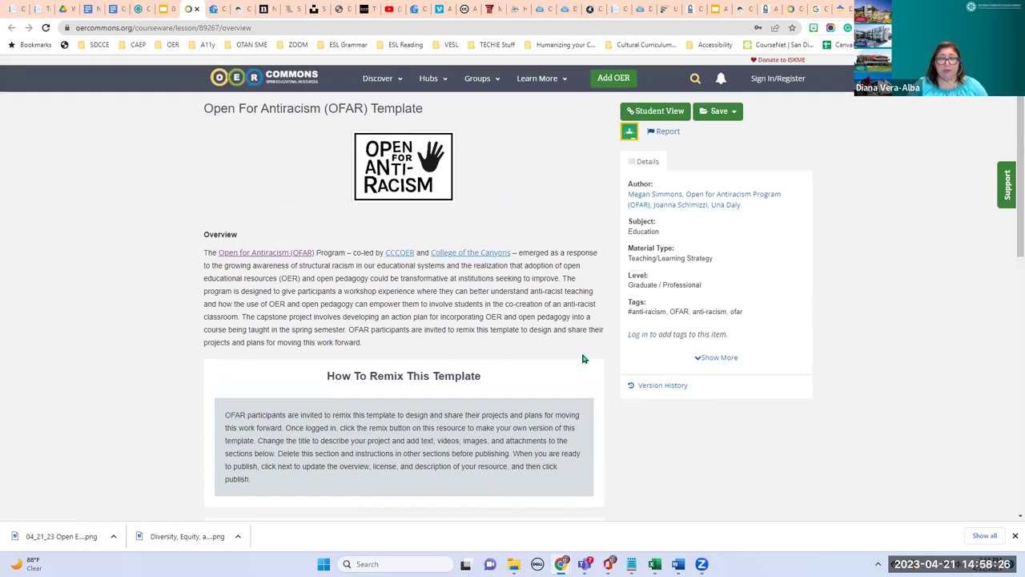
# - Go back to the slide, switch to Canvas Commons, and search it for "OPEN for antiracism"
pyautogui.click(163, 9)
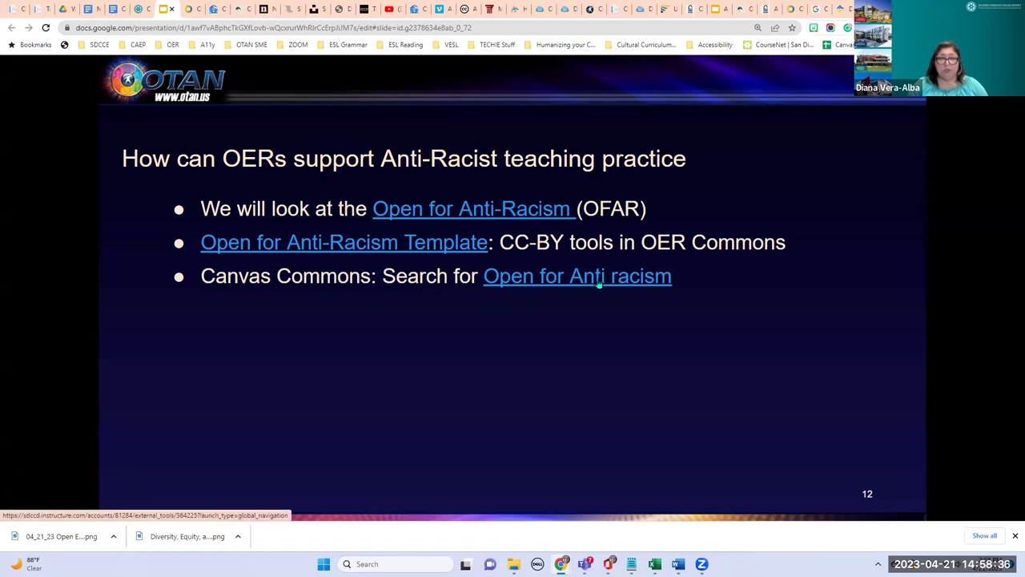
pyautogui.click(139, 9)
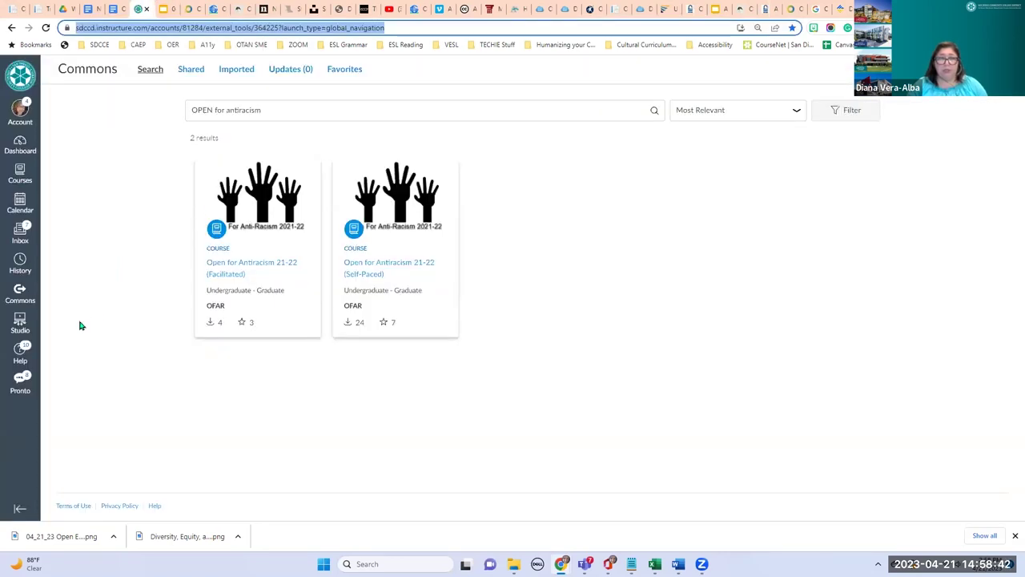
pyautogui.click(24, 298)
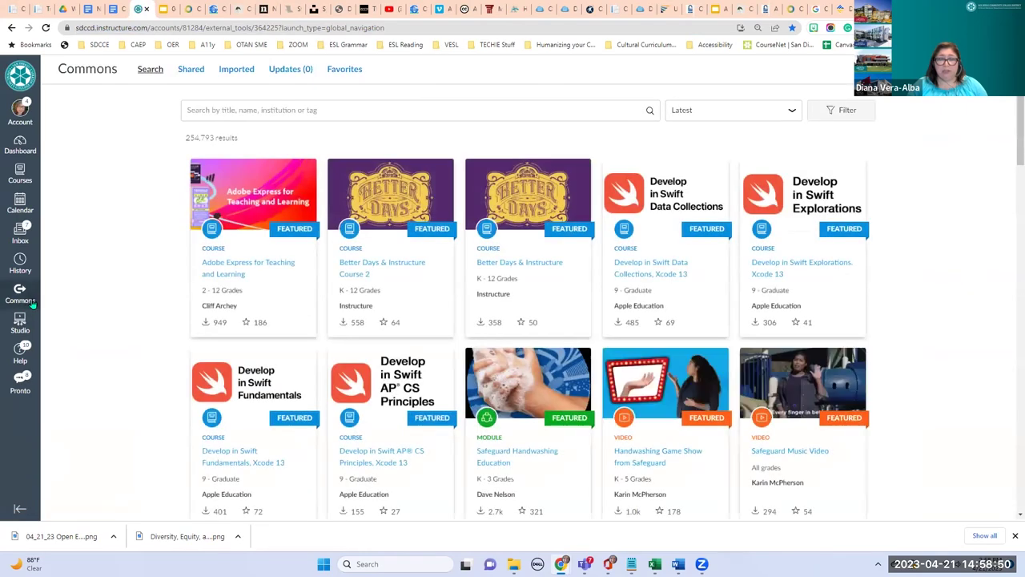
pyautogui.click(267, 109)
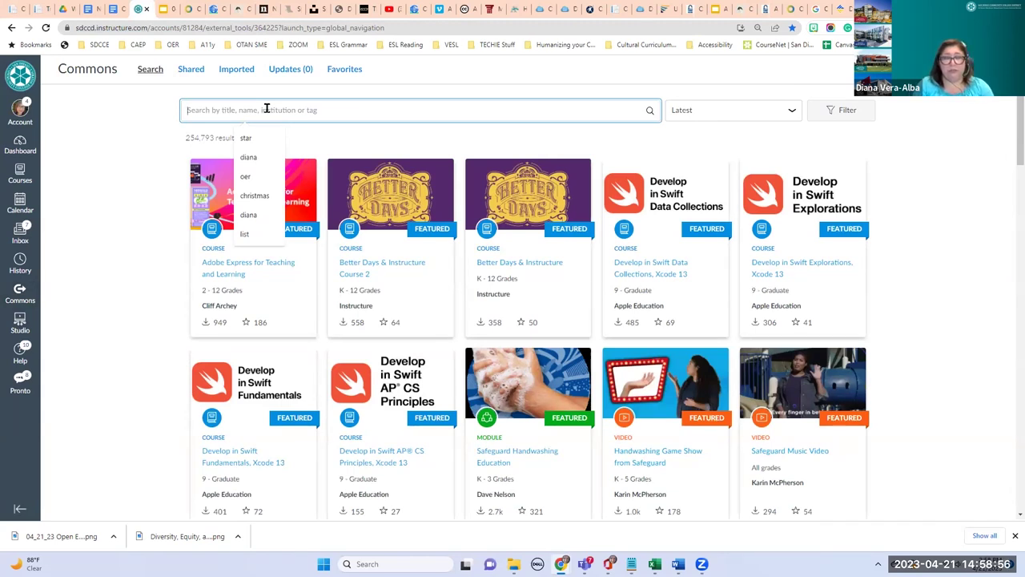
pyautogui.write('open for')
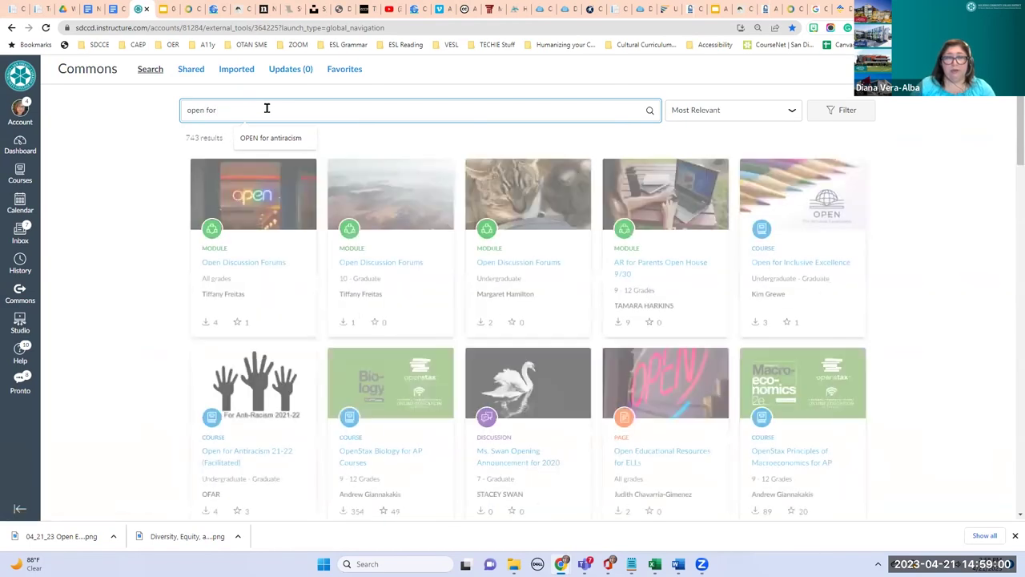
pyautogui.click(282, 141)
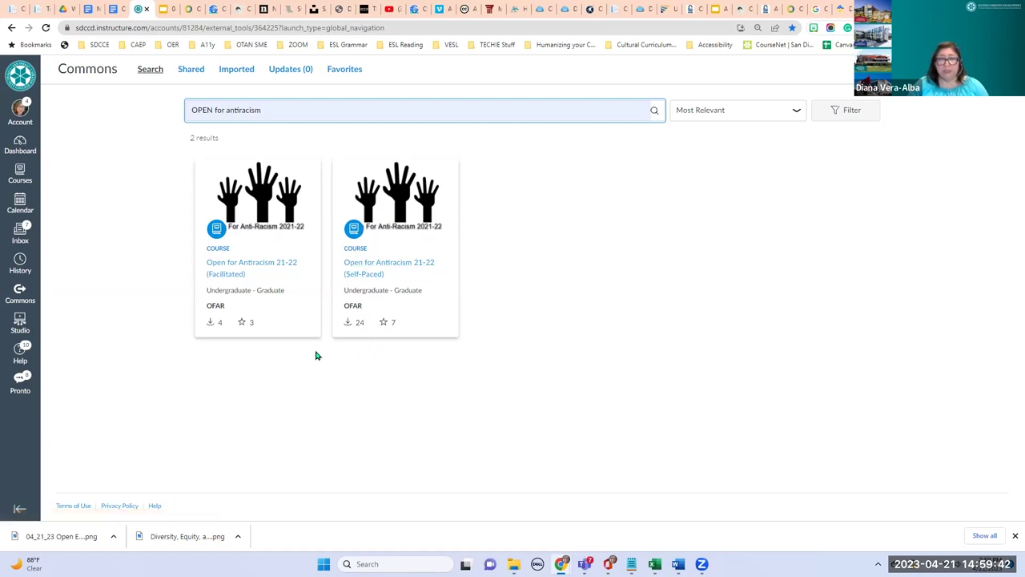
# - Open the Open for Anti-Racism (SDCCE) course from the Canvas dashboard
pyautogui.click(21, 148)
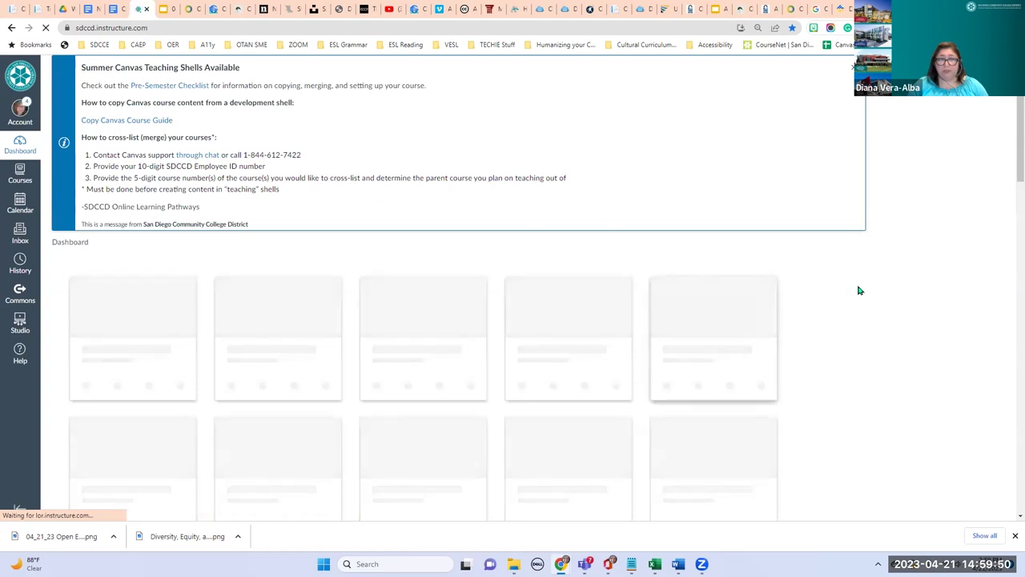
pyautogui.scroll(-2, 830, 298)
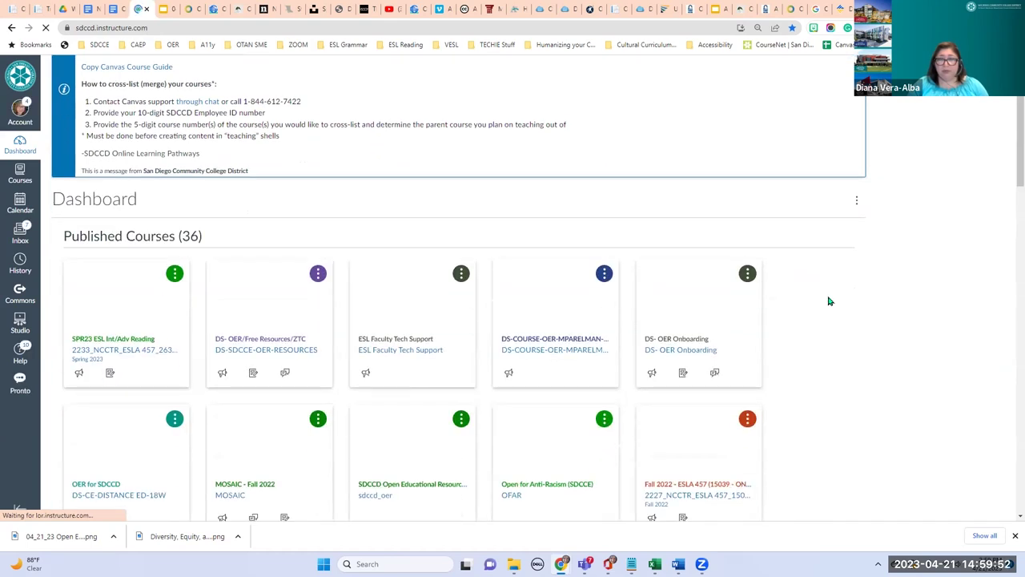
pyautogui.scroll(-2, 829, 305)
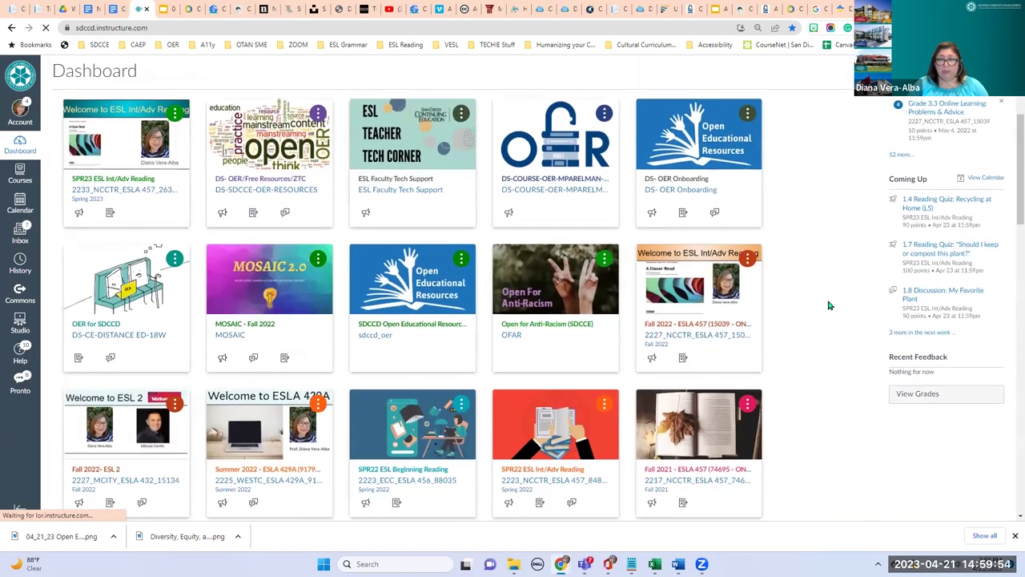
pyautogui.scroll(2, 829, 318)
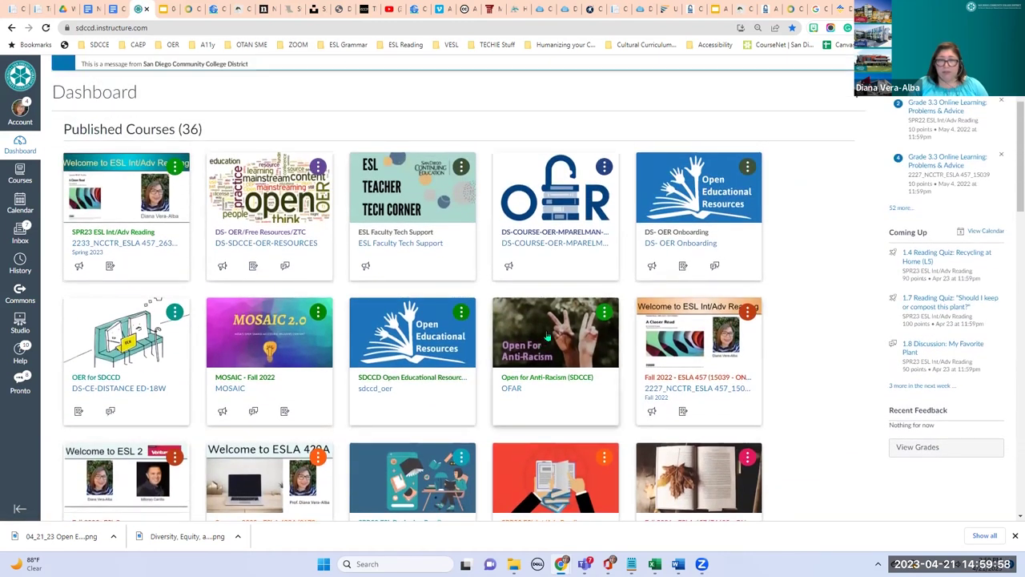
pyautogui.click(548, 336)
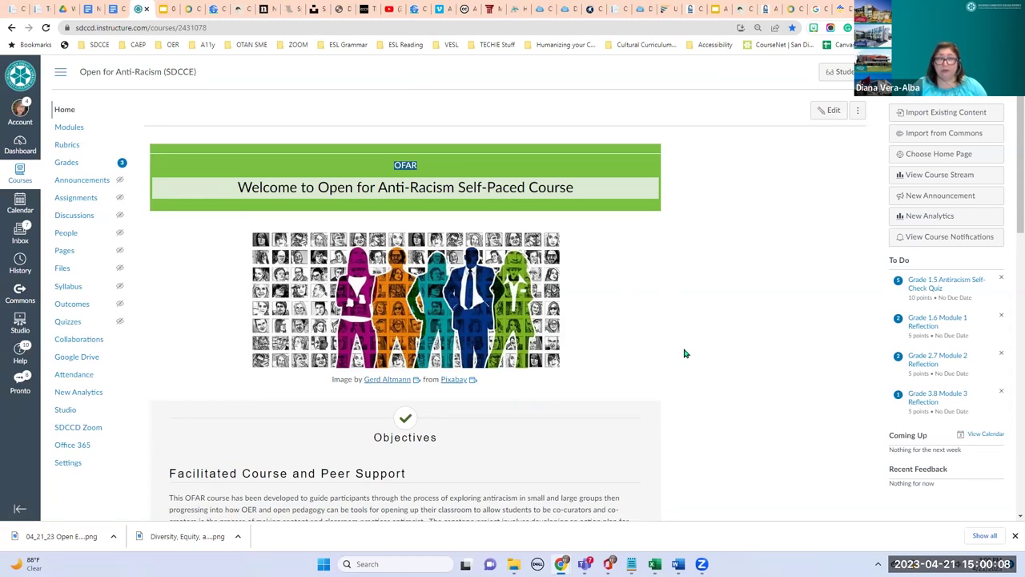
# - Review the whole course home page, including the objectives, module links, OFAR meeting schedule, help section and content license
pyautogui.scroll(-1, 685, 354)
pyautogui.scroll(-2, 685, 357)
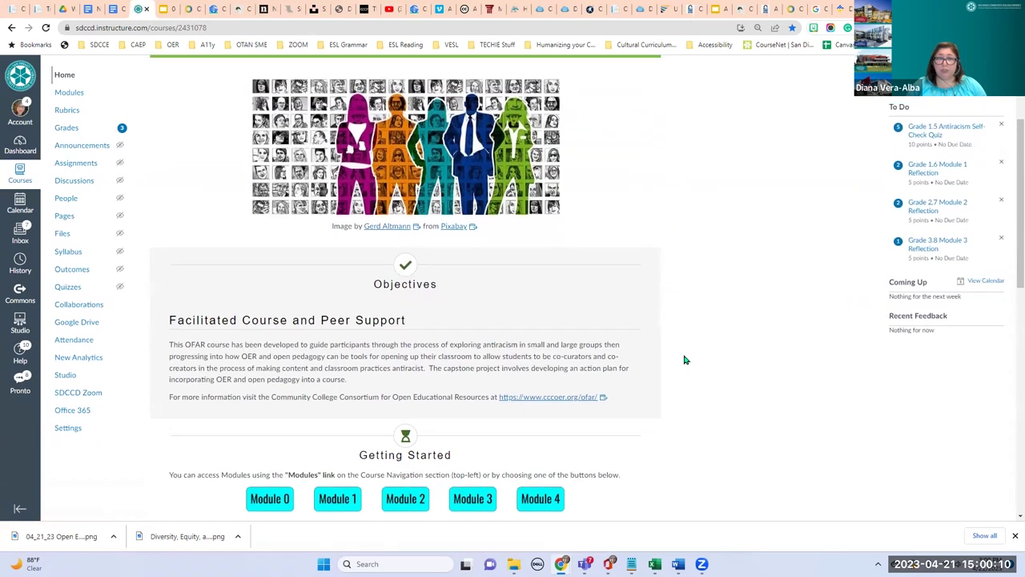
pyautogui.scroll(3, 685, 359)
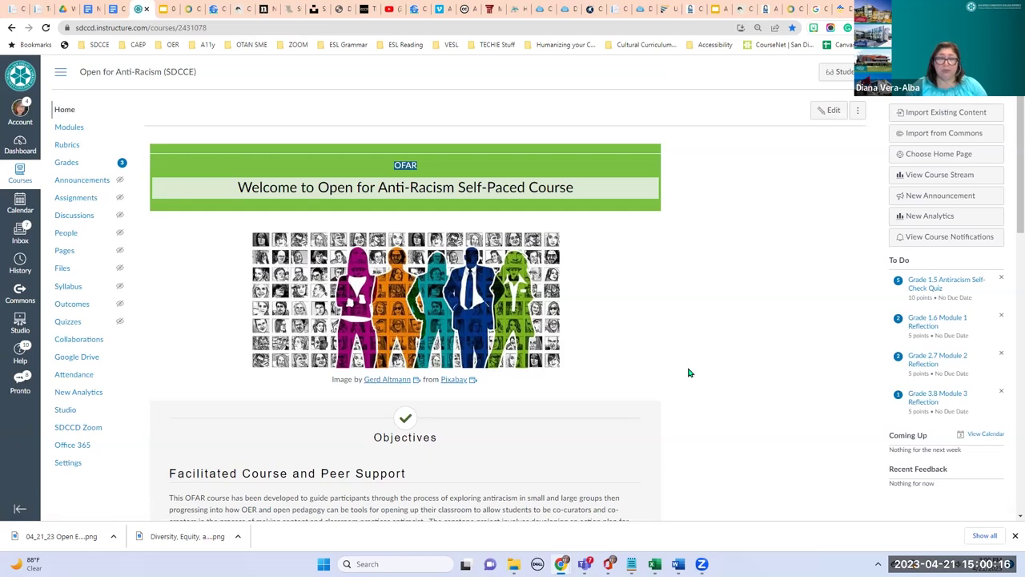
pyautogui.scroll(-8, 689, 372)
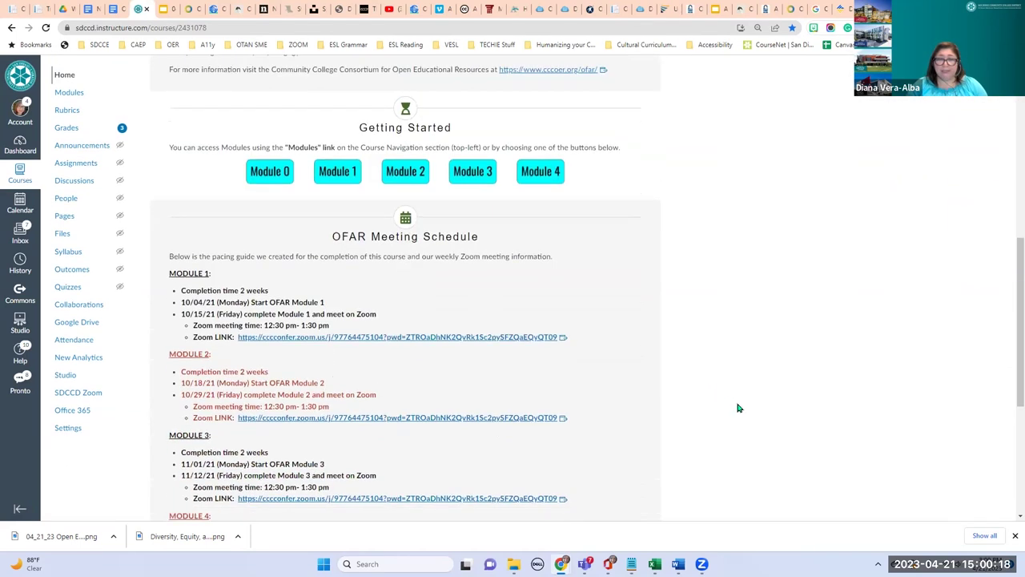
pyautogui.scroll(-4, 741, 411)
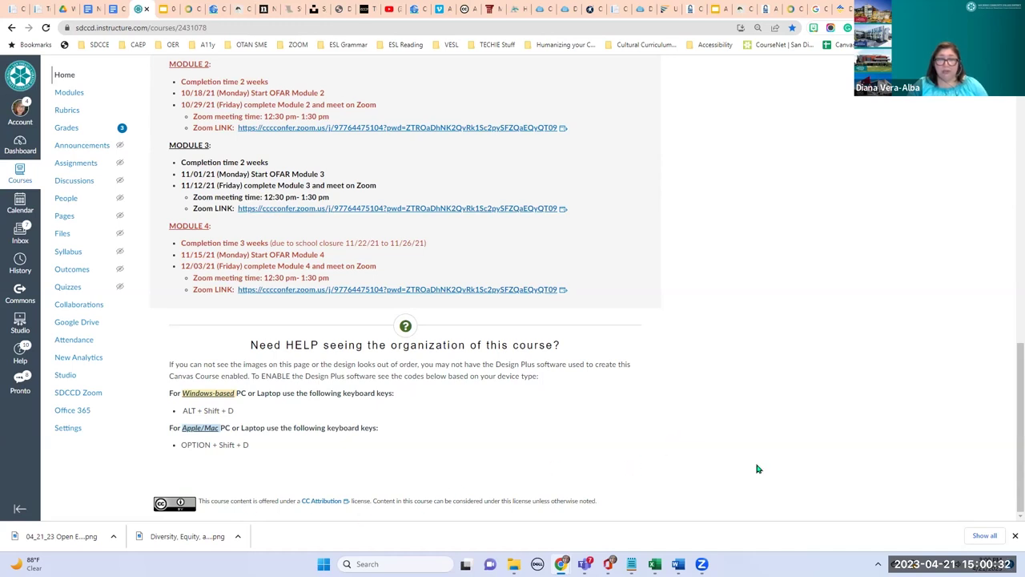
pyautogui.scroll(2, 758, 469)
pyautogui.scroll(2, 764, 471)
pyautogui.scroll(4, 770, 475)
pyautogui.scroll(3, 770, 477)
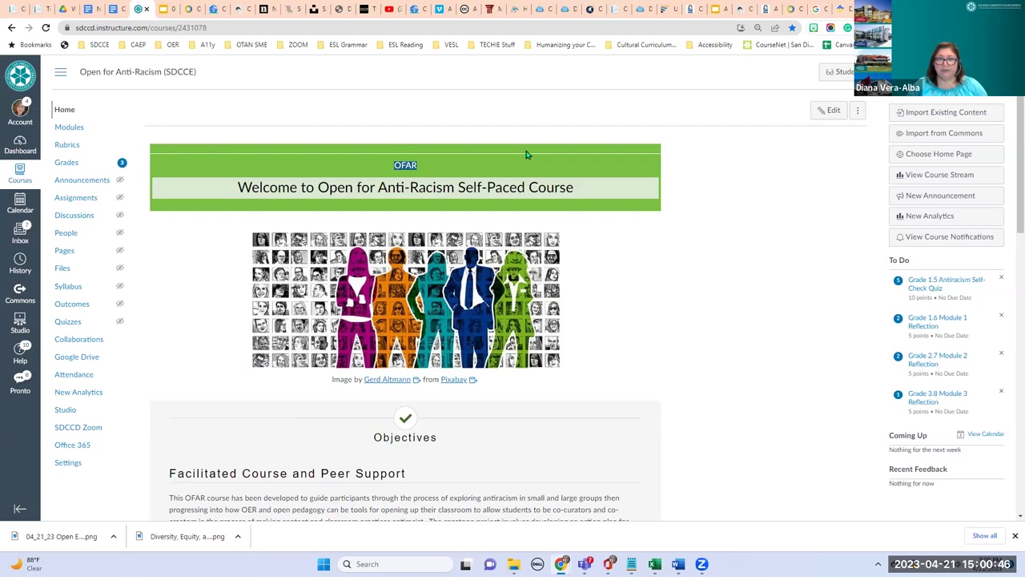
# - Look over the self-paced course's welcome banner, Objectives and Getting Started section with its Module 0 to Module 4 links again
pyautogui.scroll(-2, 627, 355)
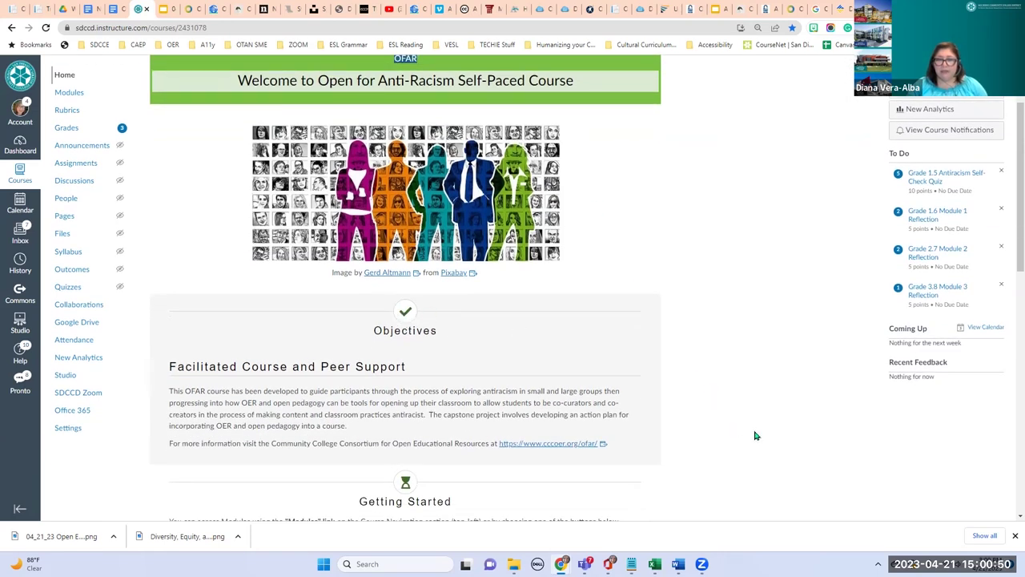
pyautogui.scroll(-3, 796, 447)
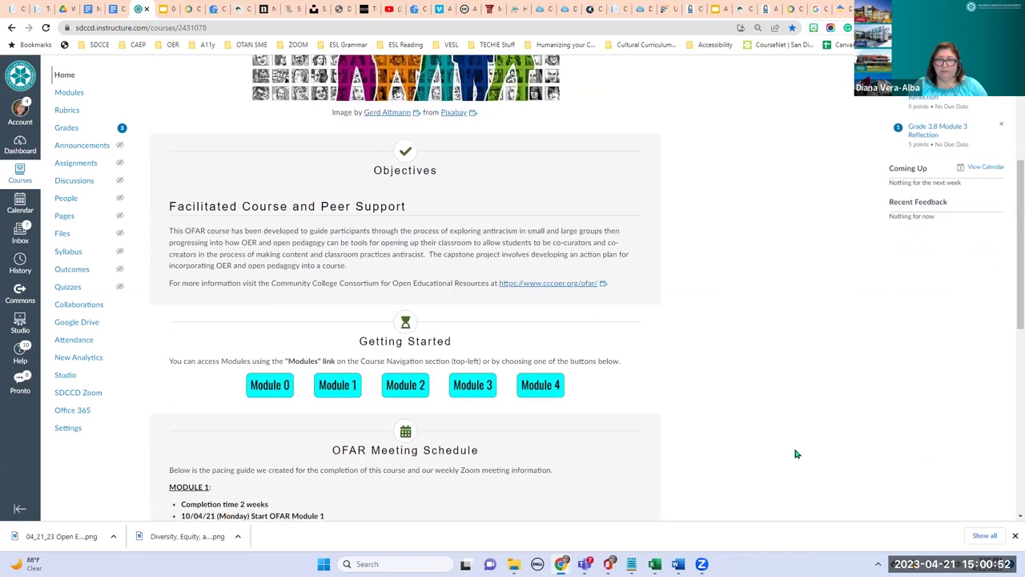
pyautogui.scroll(4, 796, 454)
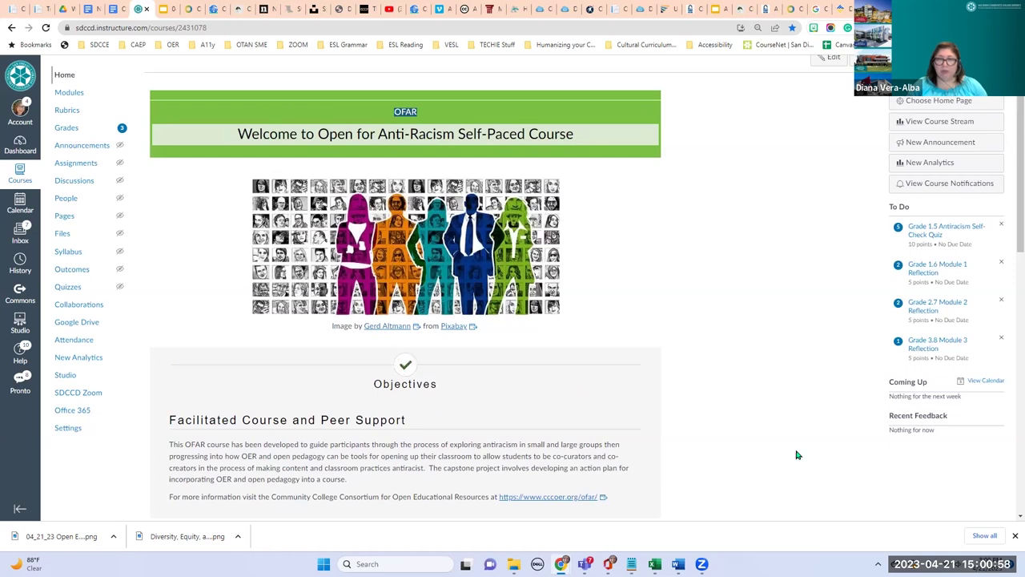
pyautogui.scroll(1, 782, 466)
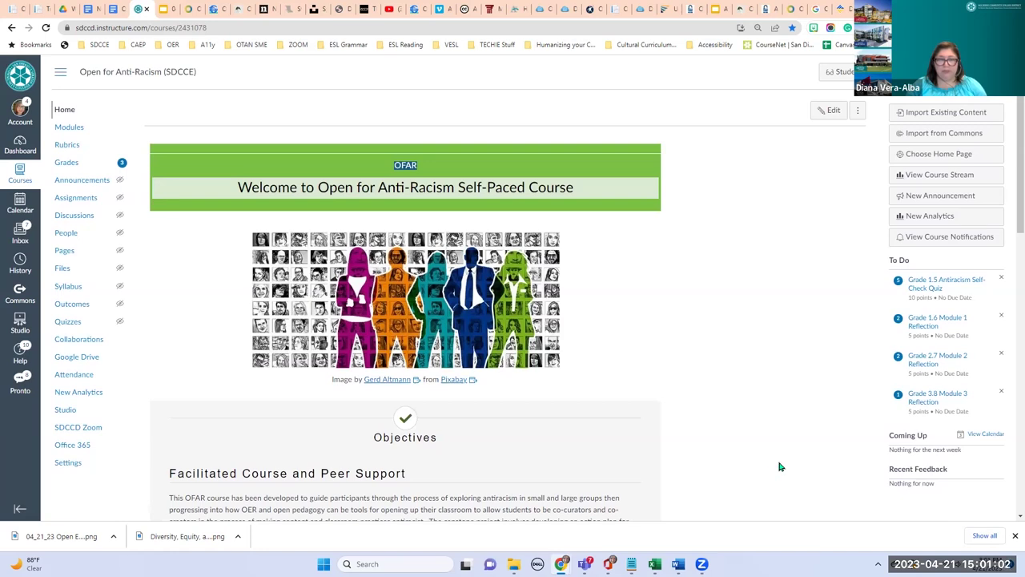
pyautogui.scroll(-1, 781, 463)
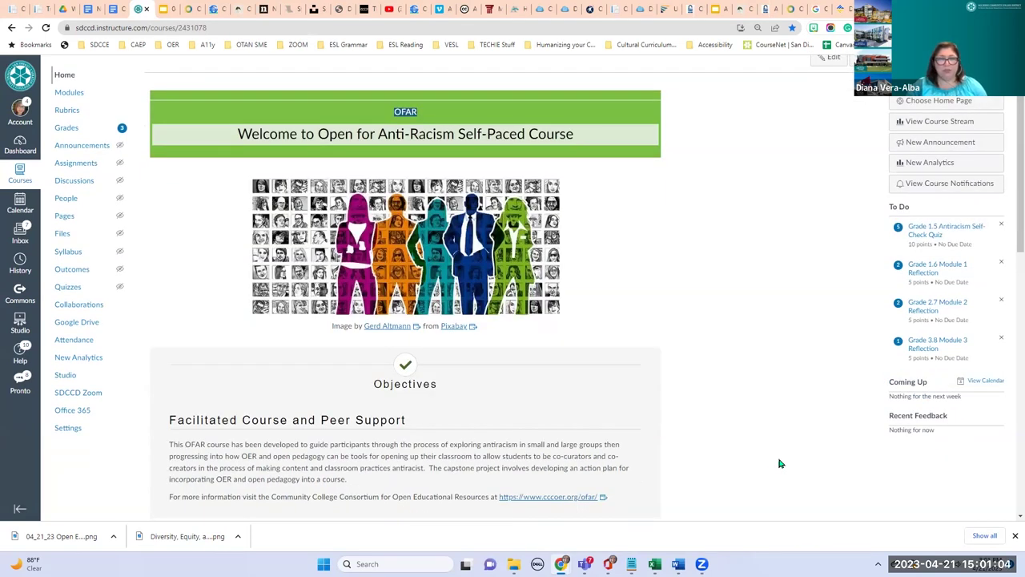
pyautogui.scroll(-1, 782, 463)
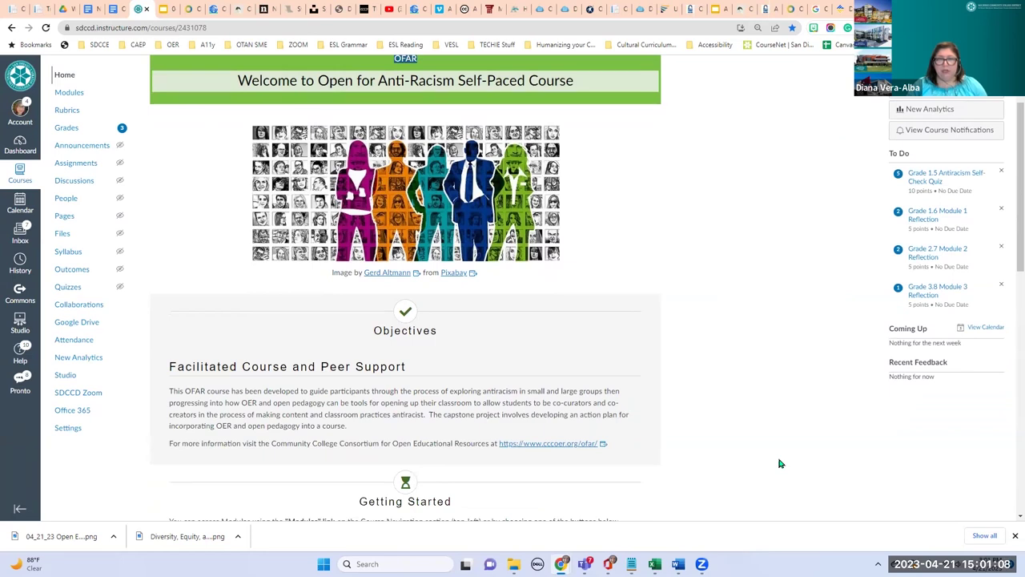
pyautogui.scroll(1, 781, 463)
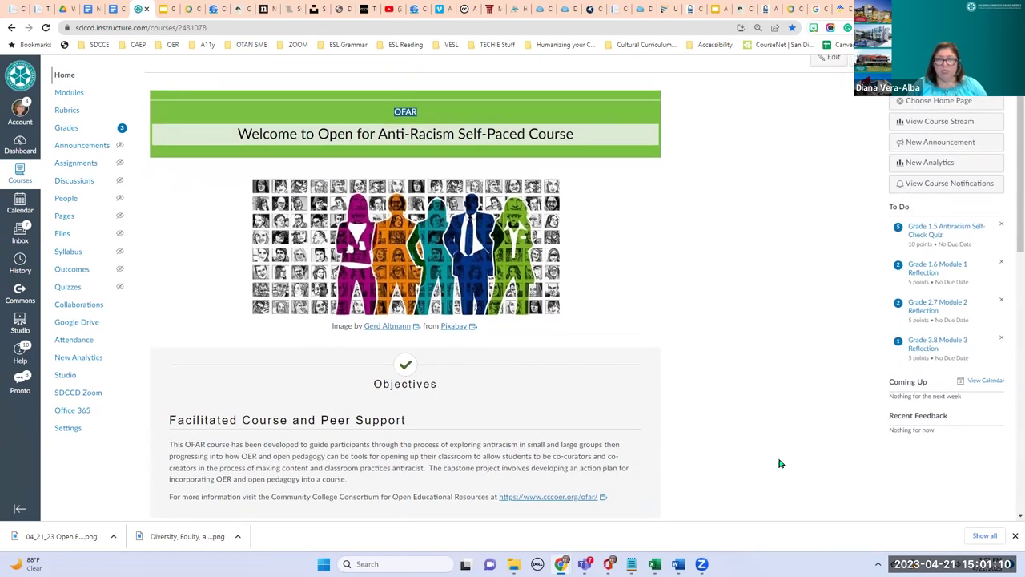
pyautogui.scroll(-3, 781, 463)
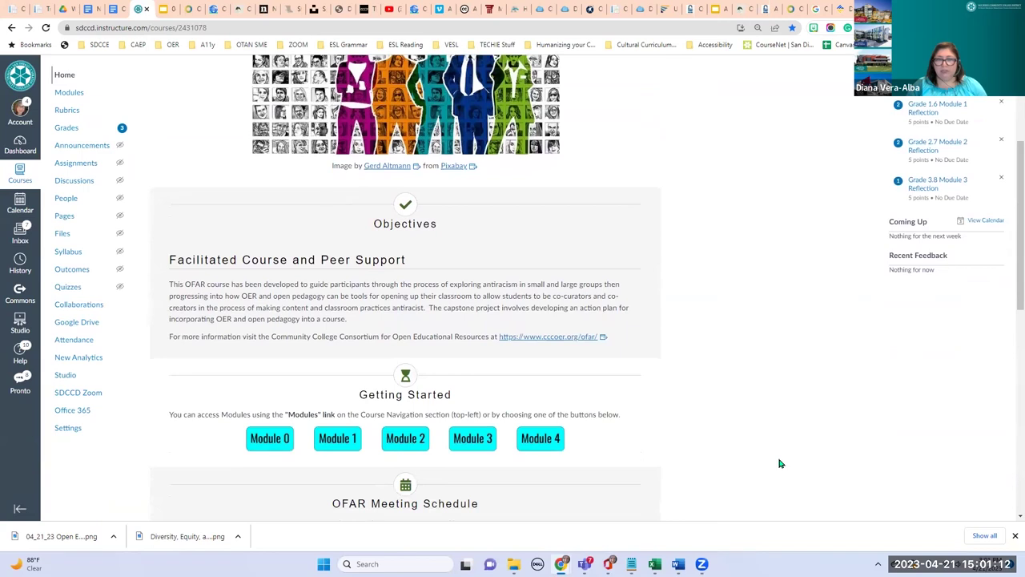
pyautogui.scroll(-2, 781, 463)
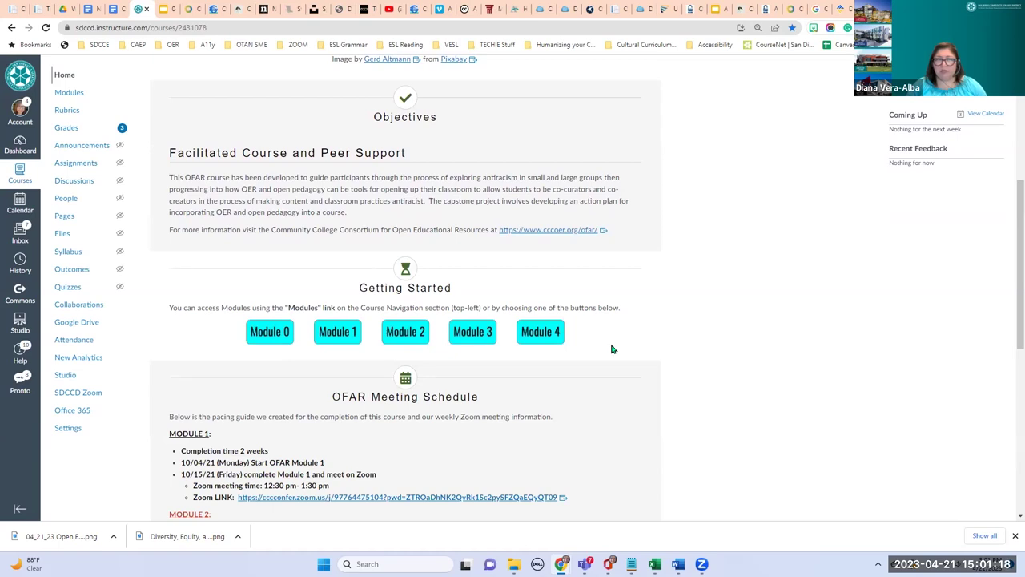
# - Review the home page's OFAR Meeting Schedule for Modules 1 to 4, the Design Plus help section and the license notice
pyautogui.scroll(-2, 616, 349)
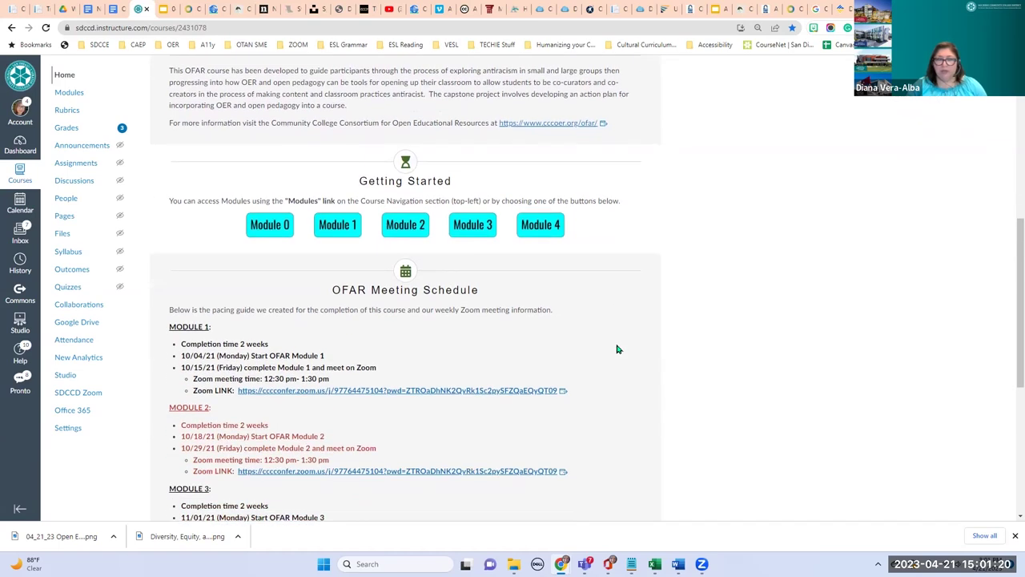
pyautogui.scroll(-2, 614, 389)
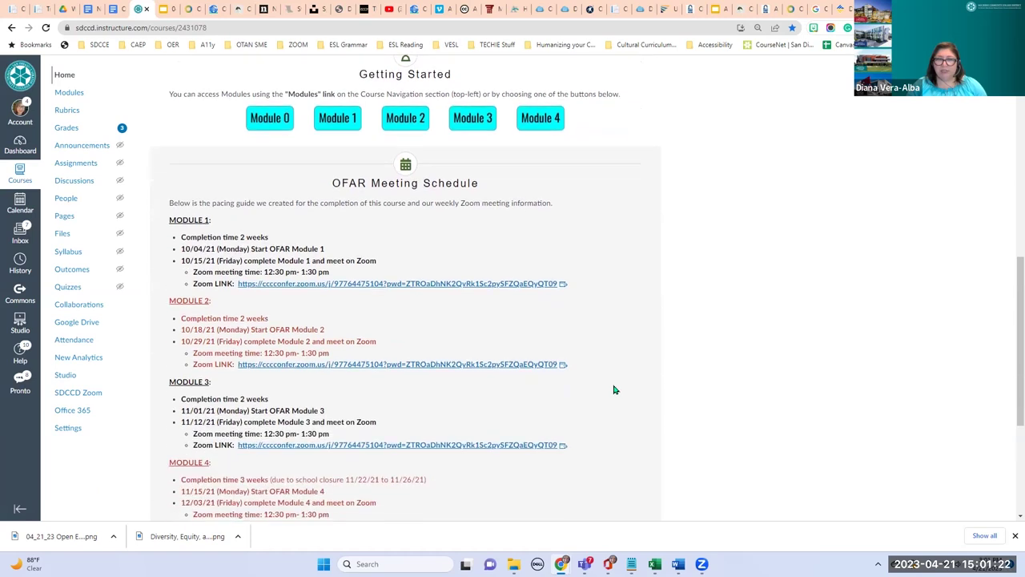
pyautogui.scroll(-1, 616, 392)
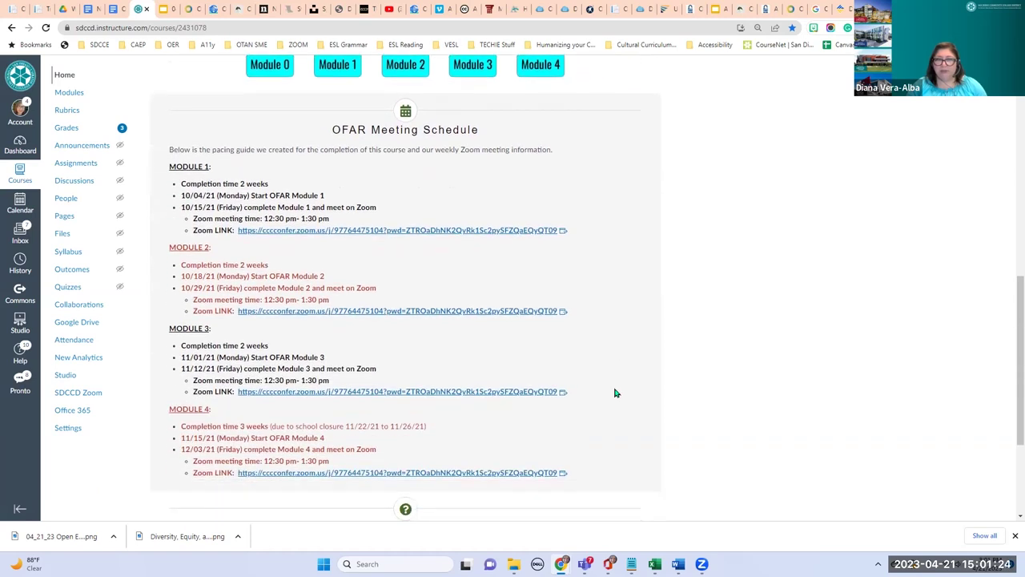
pyautogui.scroll(-1, 616, 392)
pyautogui.scroll(-3, 650, 415)
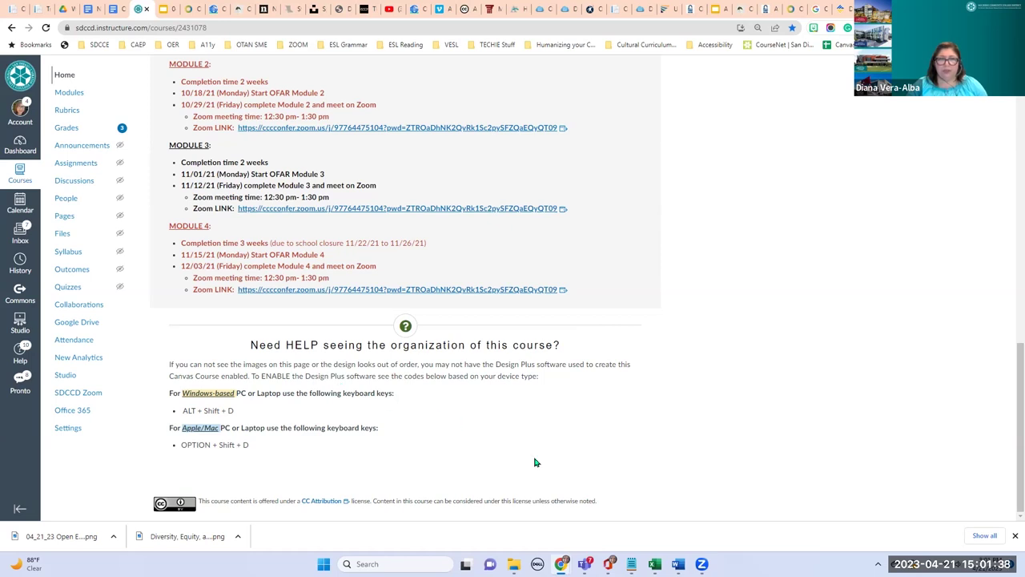
pyautogui.scroll(2, 184, 393)
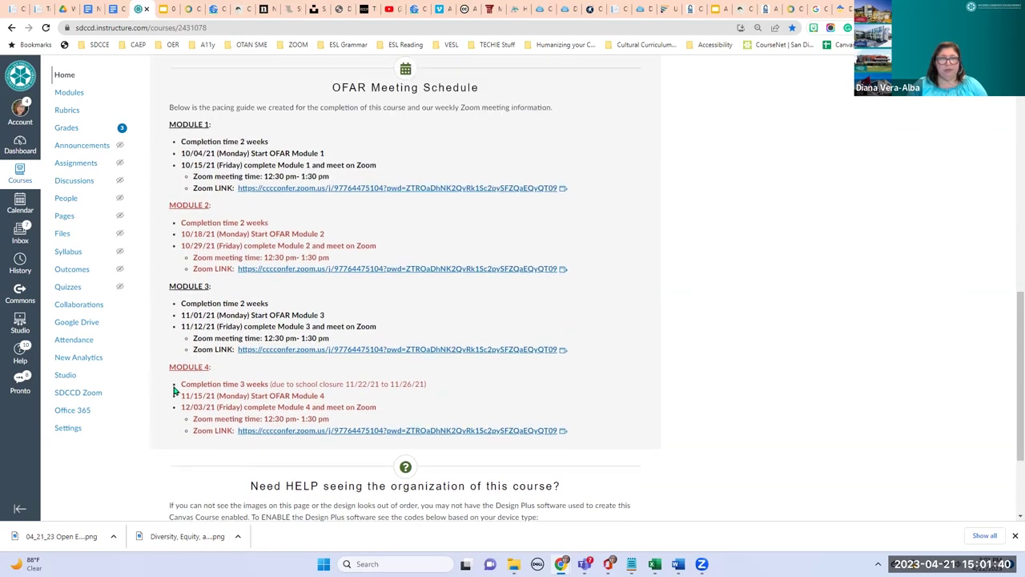
# - Open the course's Modules list, expand Module 0: The Introductions Module to view its items, and collapse it again
pyautogui.scroll(7, 175, 390)
pyautogui.scroll(2, 170, 391)
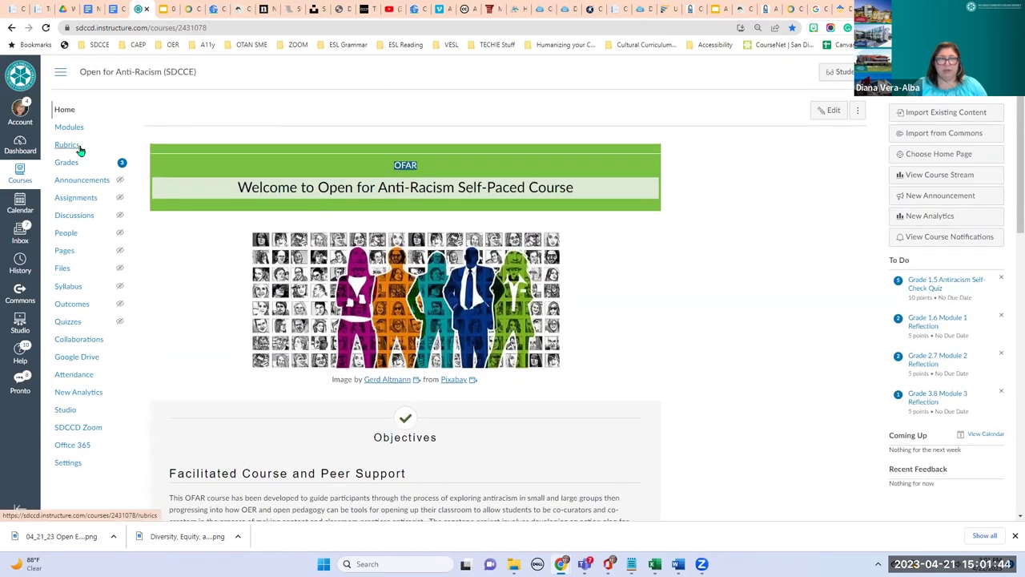
pyautogui.click(74, 128)
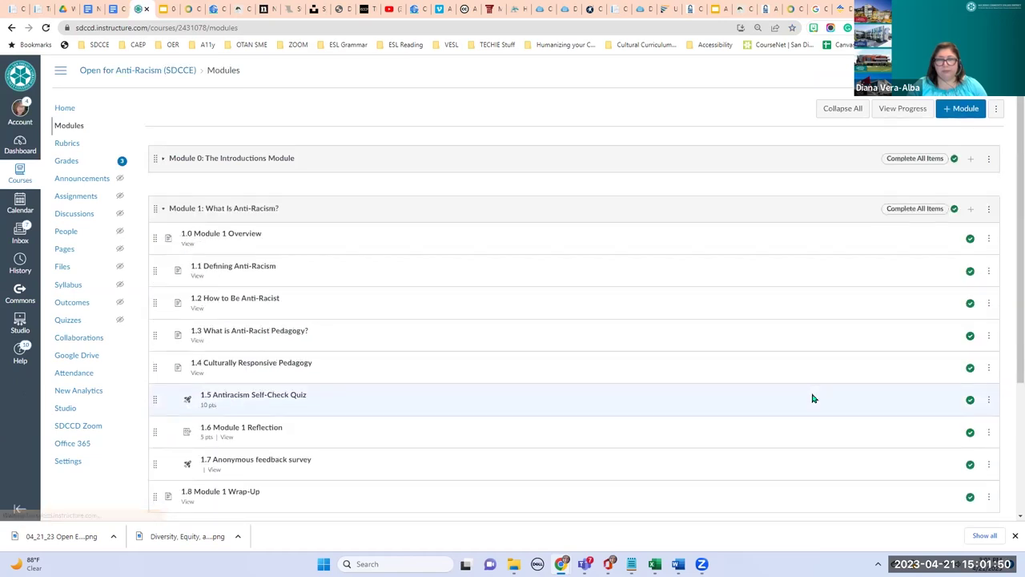
pyautogui.scroll(-2, 488, 171)
pyautogui.scroll(2, 432, 230)
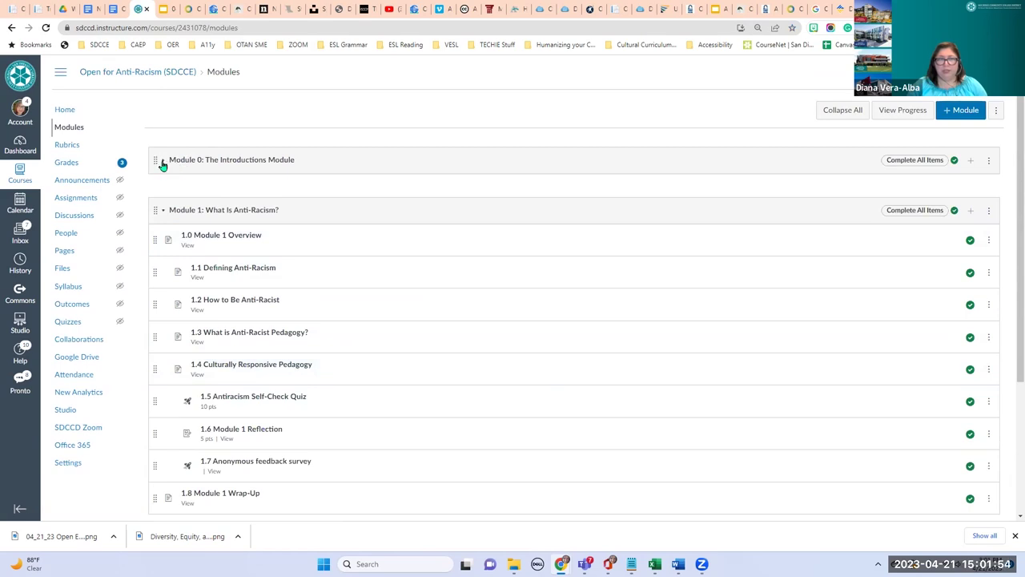
pyautogui.click(163, 162)
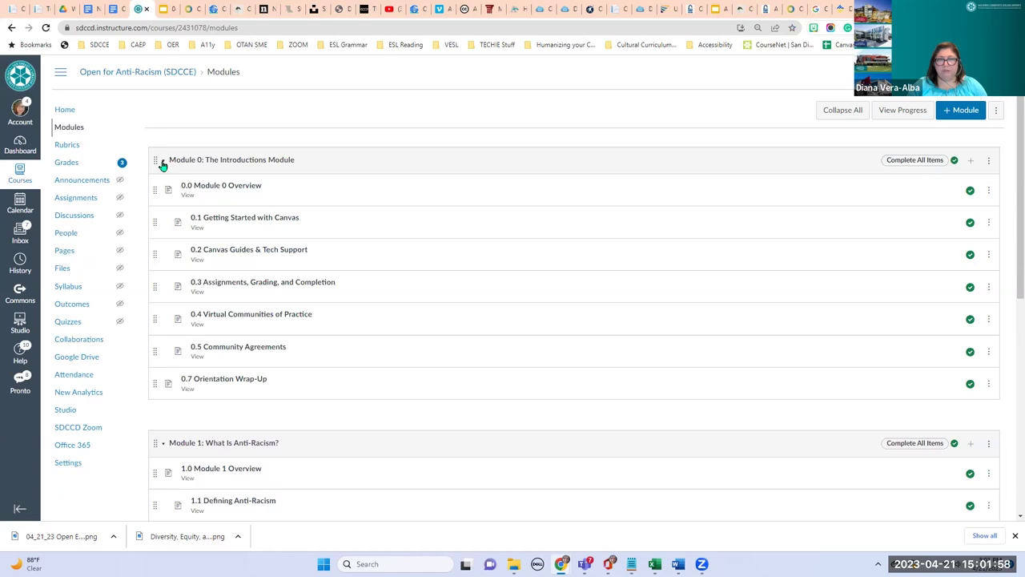
pyautogui.click(163, 163)
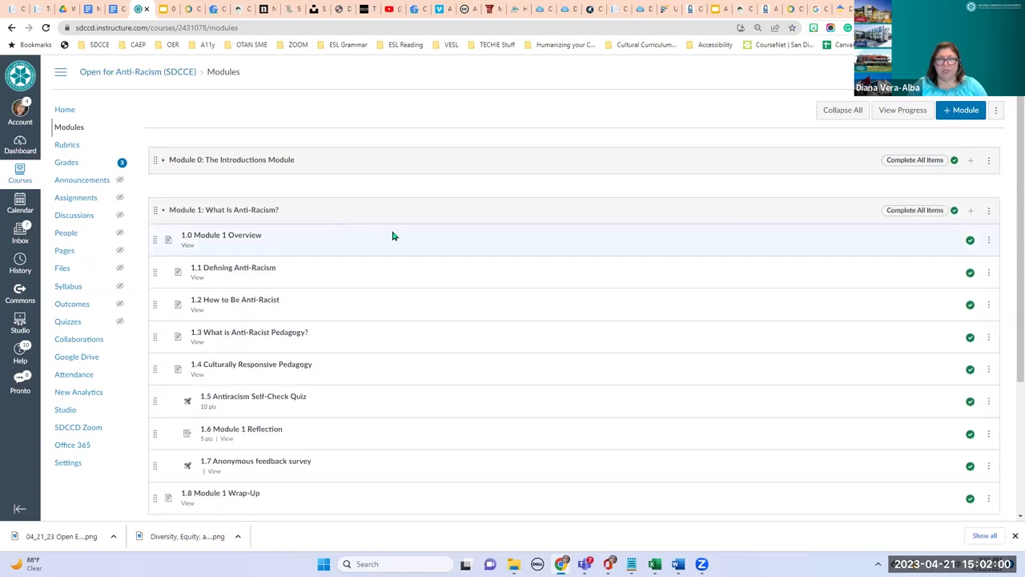
# - Open the page 1.1 Defining Anti-Racism in Module 1 and look through its definitions, embedded video and optional resources
pyautogui.scroll(-3, 429, 239)
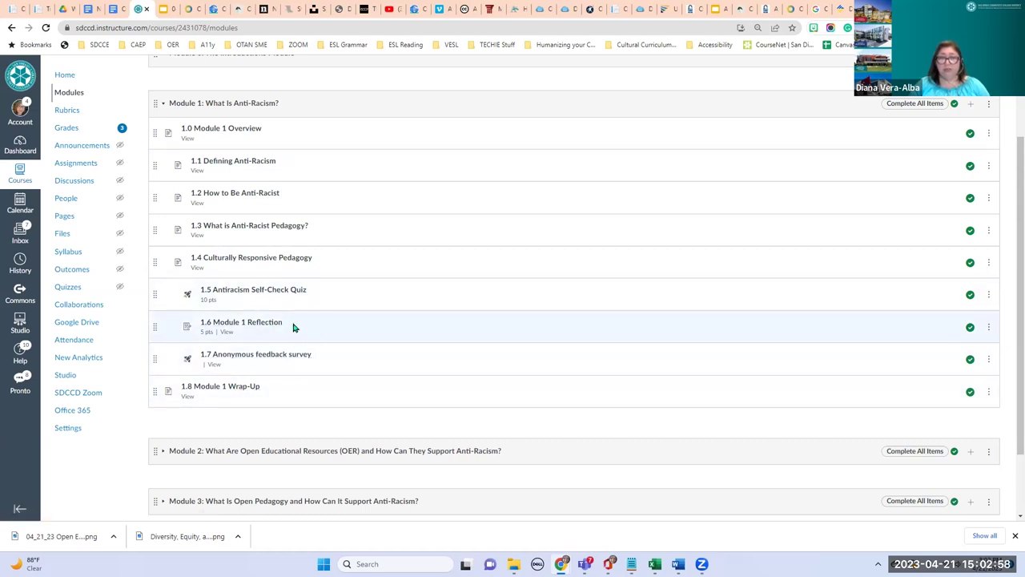
pyautogui.click(257, 163)
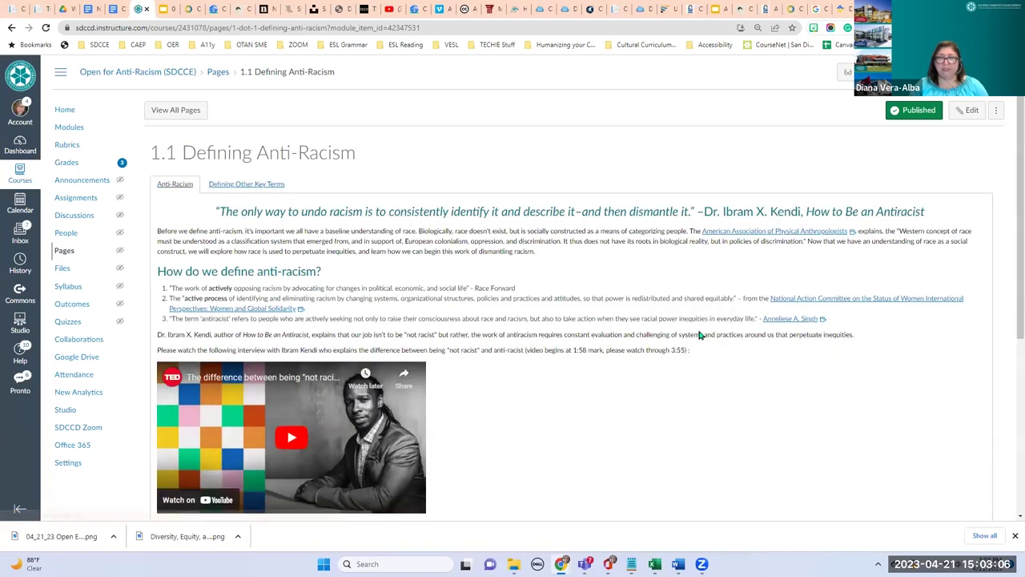
pyautogui.scroll(-2, 698, 353)
pyautogui.scroll(-2, 698, 376)
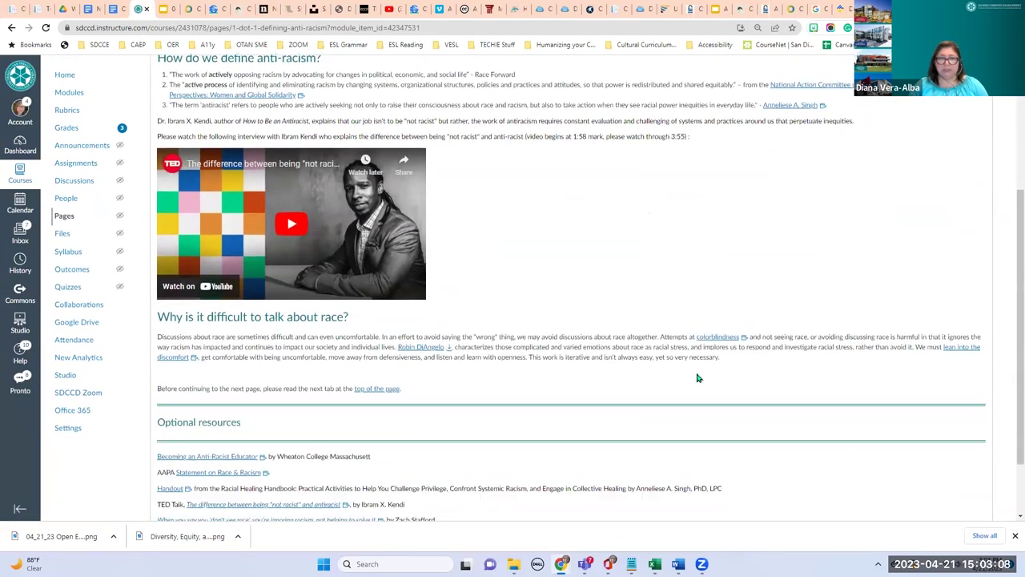
pyautogui.scroll(5, 702, 382)
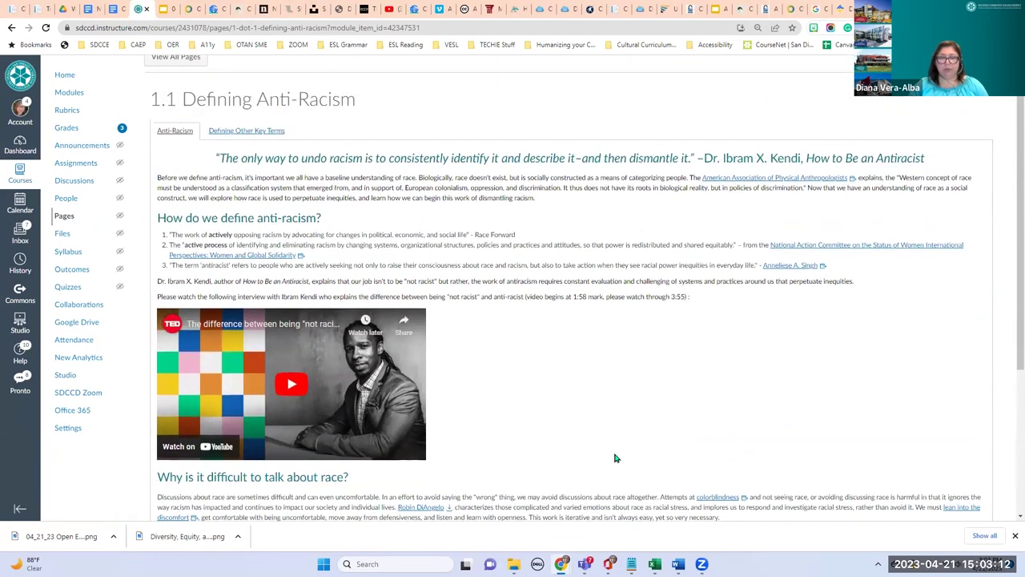
pyautogui.scroll(-5, 616, 458)
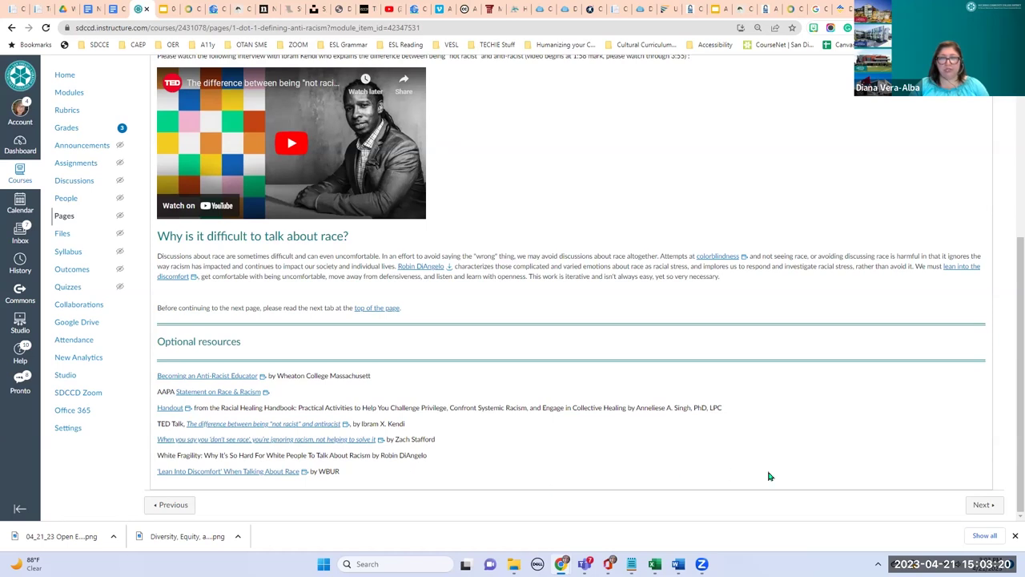
pyautogui.scroll(1, 792, 478)
pyautogui.scroll(4, 791, 478)
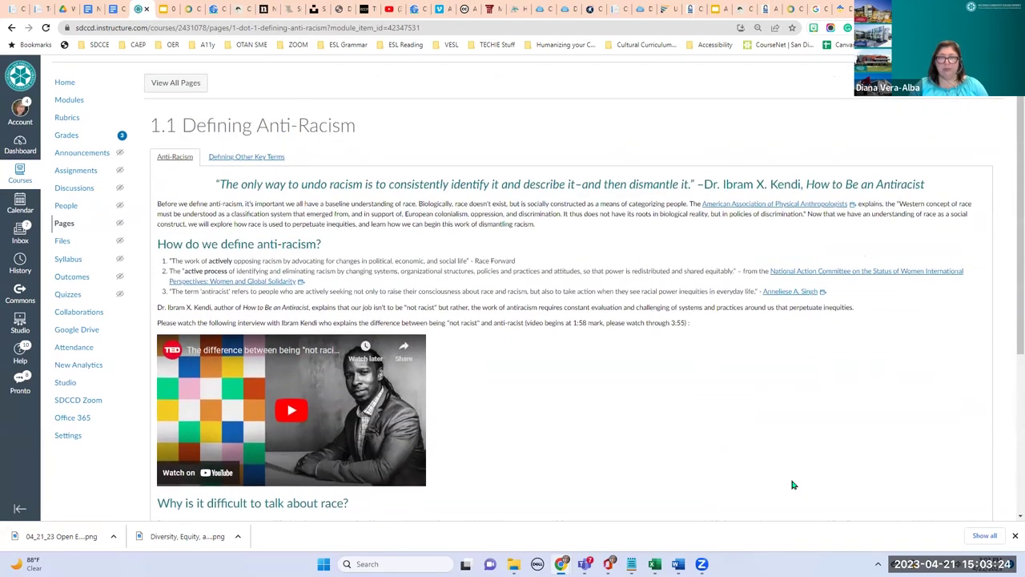
pyautogui.scroll(-4, 793, 485)
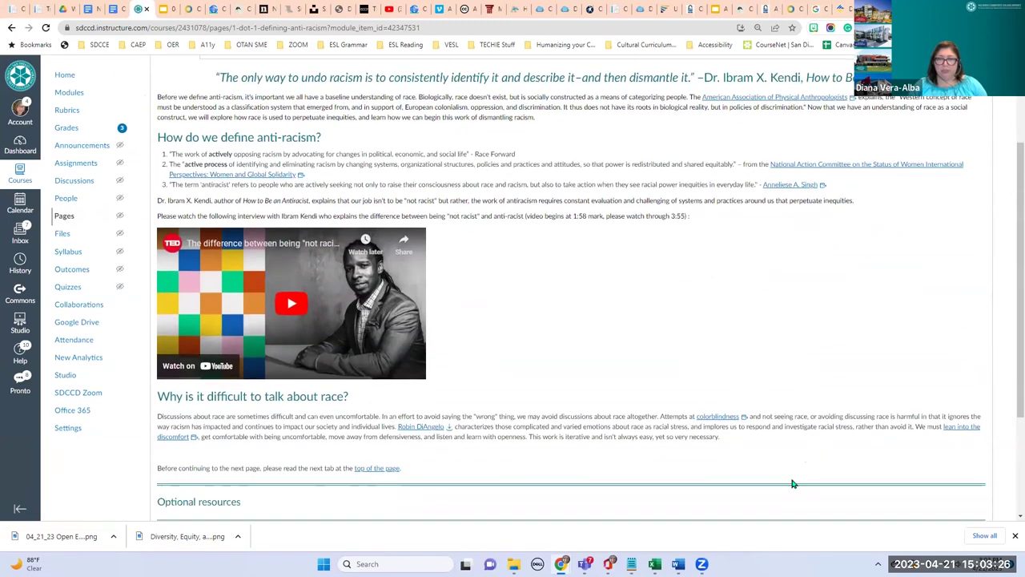
# - Go on to page 1.2 How to Be Anti-Racist and read through its requirements, practice examples, Consider This! section and optional resources
pyautogui.click(982, 506)
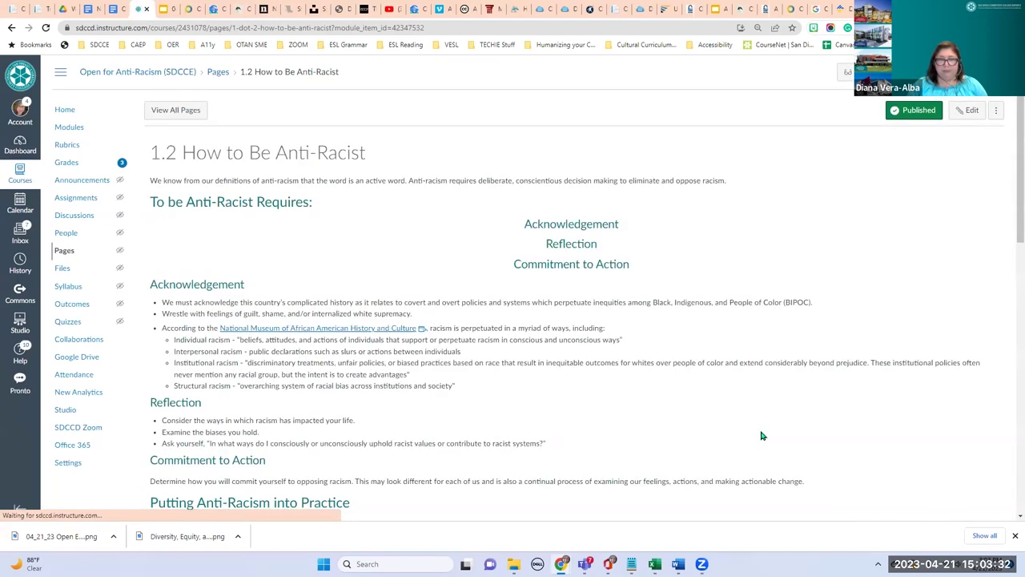
pyautogui.scroll(-2, 762, 434)
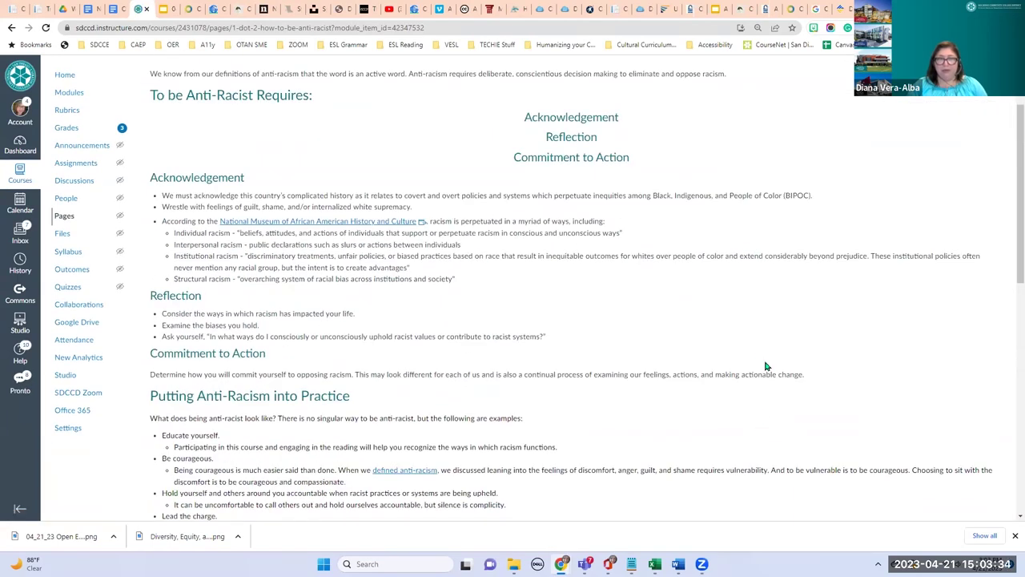
pyautogui.scroll(-1, 765, 366)
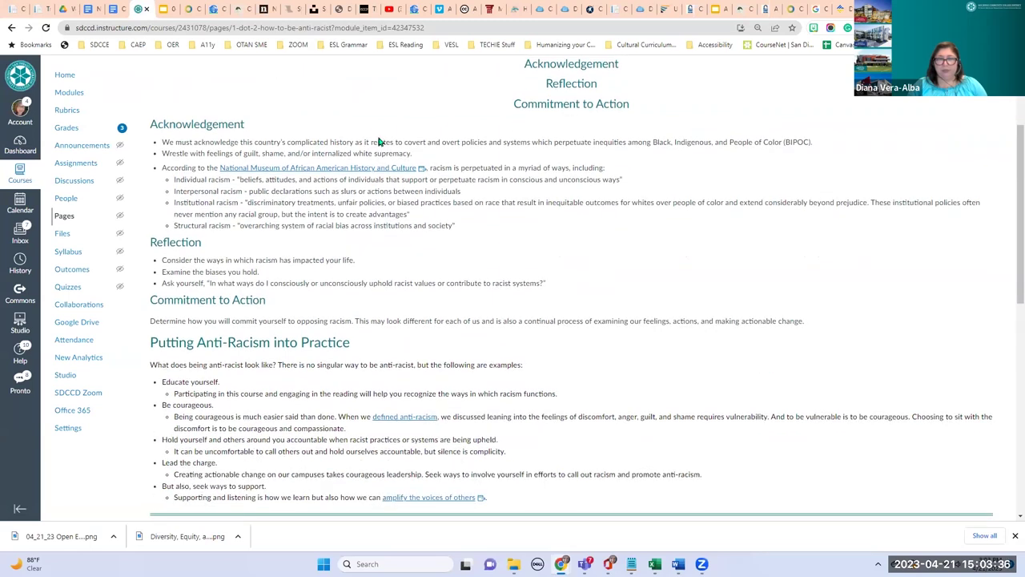
pyautogui.scroll(-2, 607, 269)
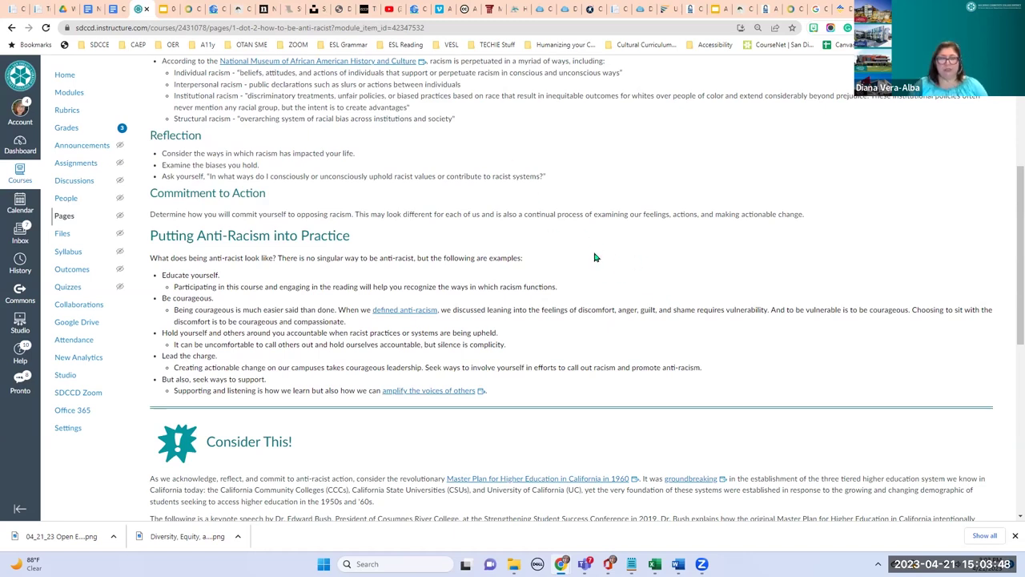
pyautogui.scroll(-1, 641, 344)
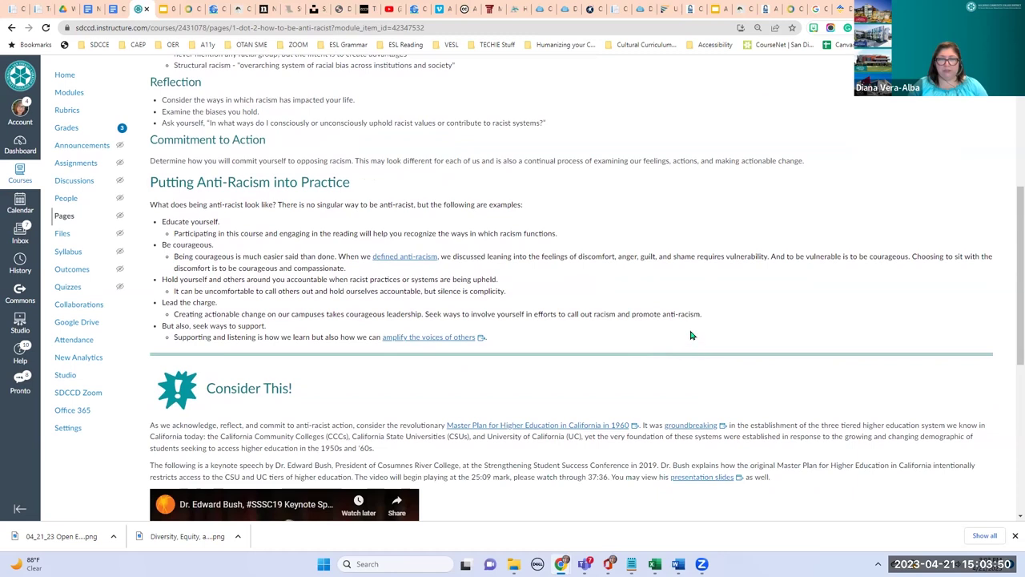
pyautogui.scroll(-1, 718, 333)
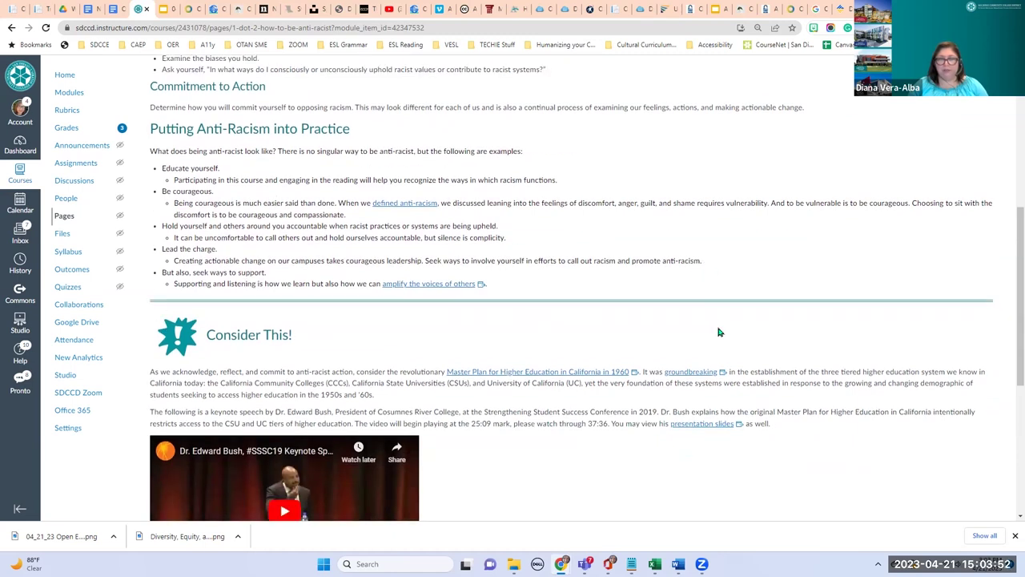
pyautogui.scroll(-2, 718, 332)
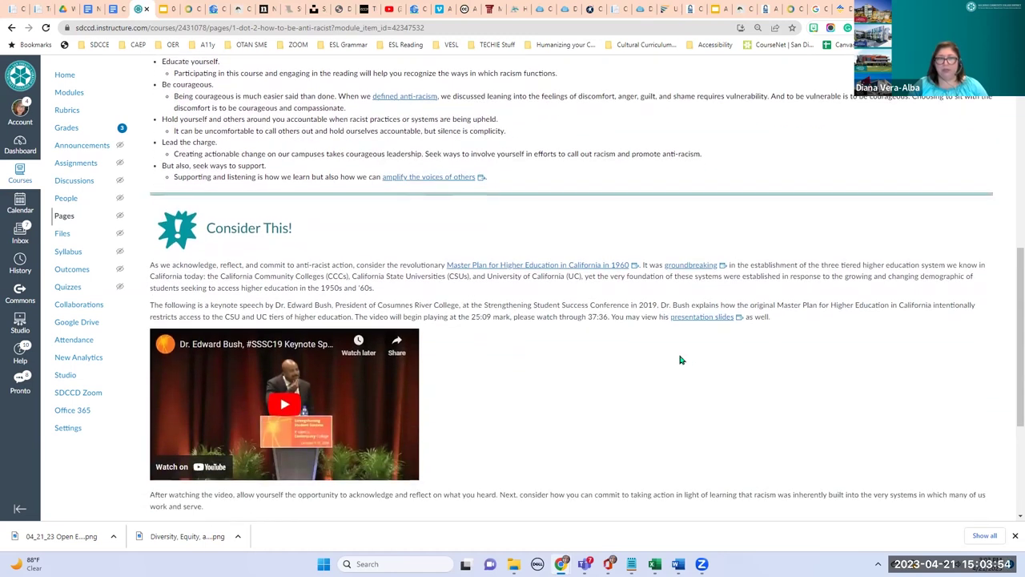
pyautogui.scroll(-1, 677, 362)
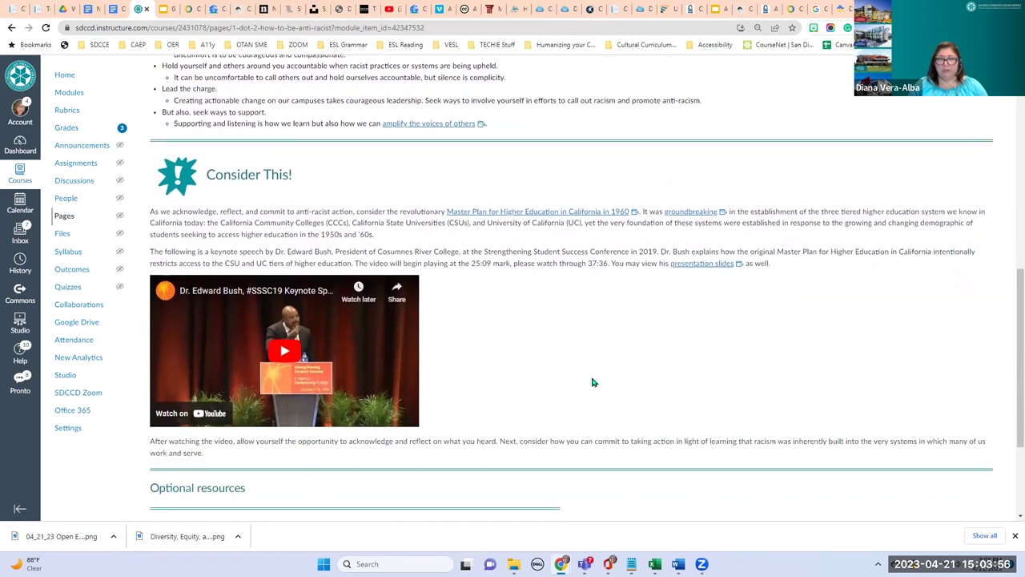
pyautogui.scroll(-3, 593, 382)
pyautogui.scroll(-1, 574, 393)
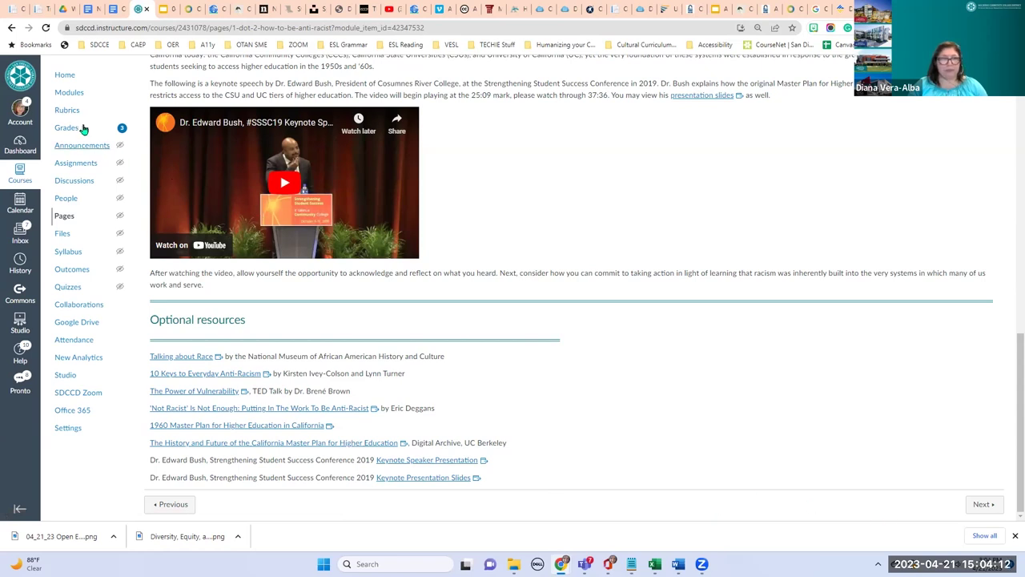
# - Return to the Modules list, open the 1.6 Module 1 Reflection assignment, and examine its purpose, directions, grading and Self Reflection Rubric
pyautogui.click(71, 93)
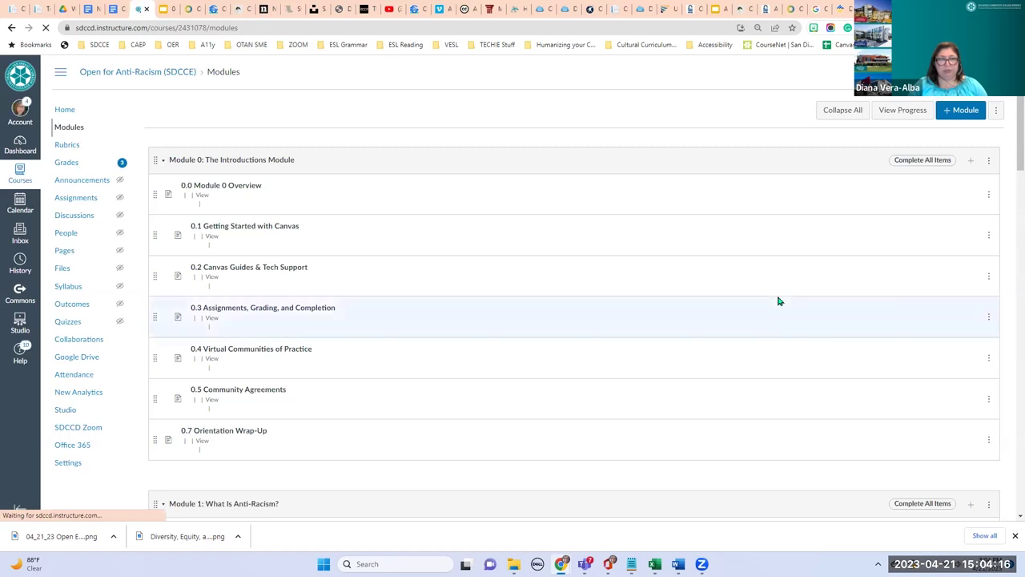
pyautogui.scroll(-6, 776, 297)
pyautogui.scroll(1, 476, 334)
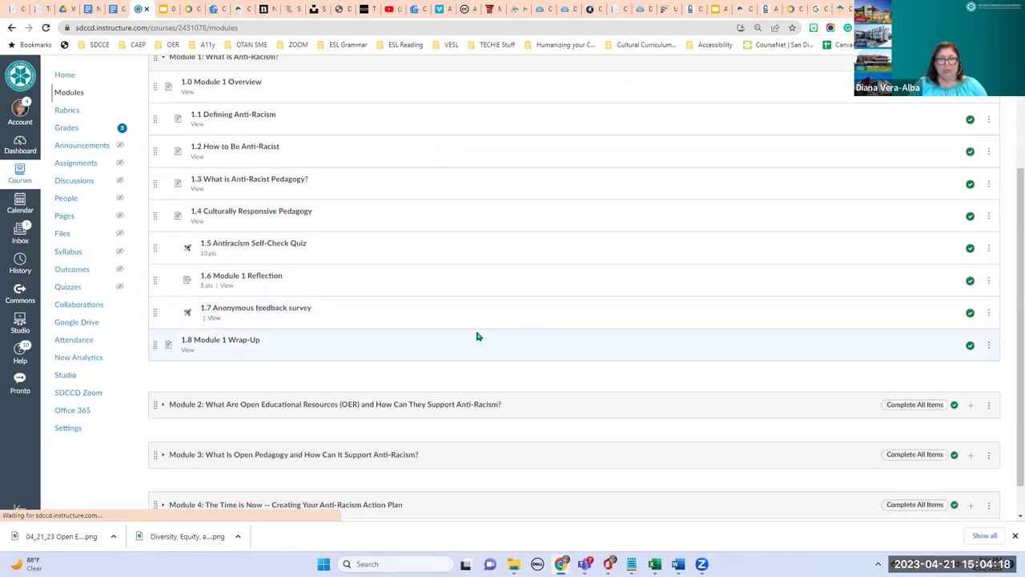
pyautogui.click(273, 299)
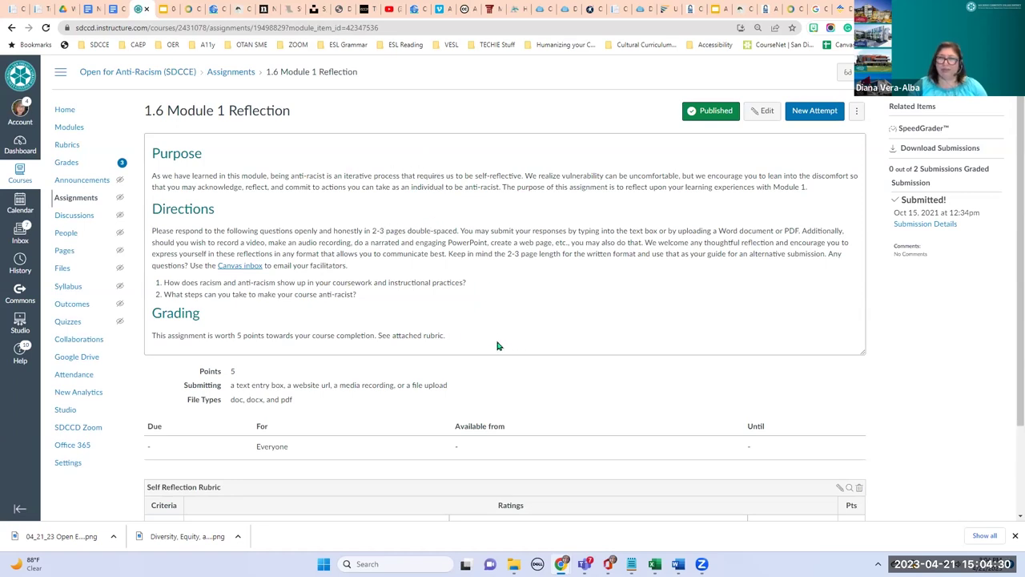
pyautogui.scroll(-1, 496, 345)
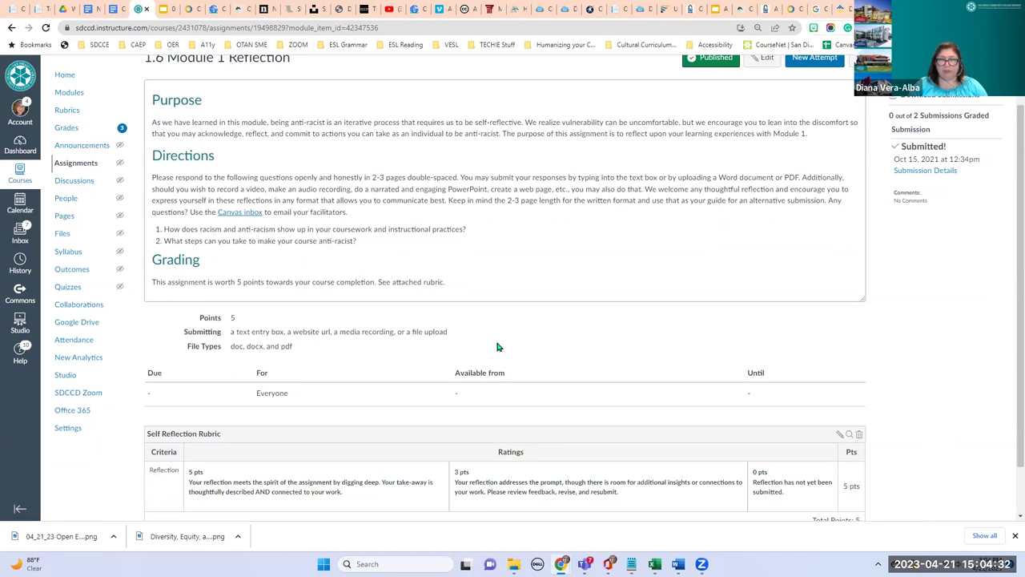
pyautogui.scroll(-1, 497, 345)
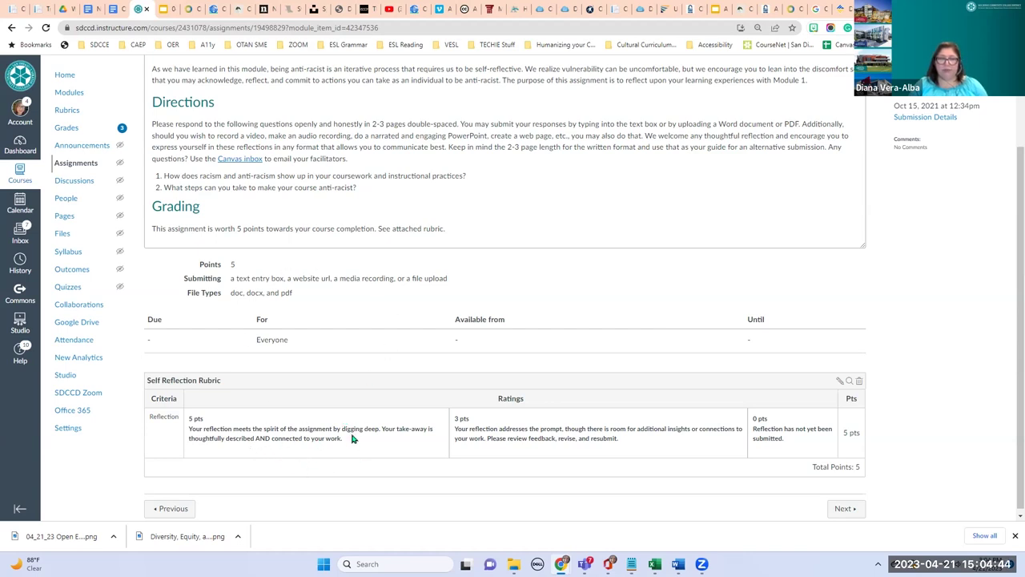
# - Go back from the reflection assignment to the Modules list and look over the Module 1 items and the headings of Modules 2 to 4
pyautogui.scroll(1, 428, 480)
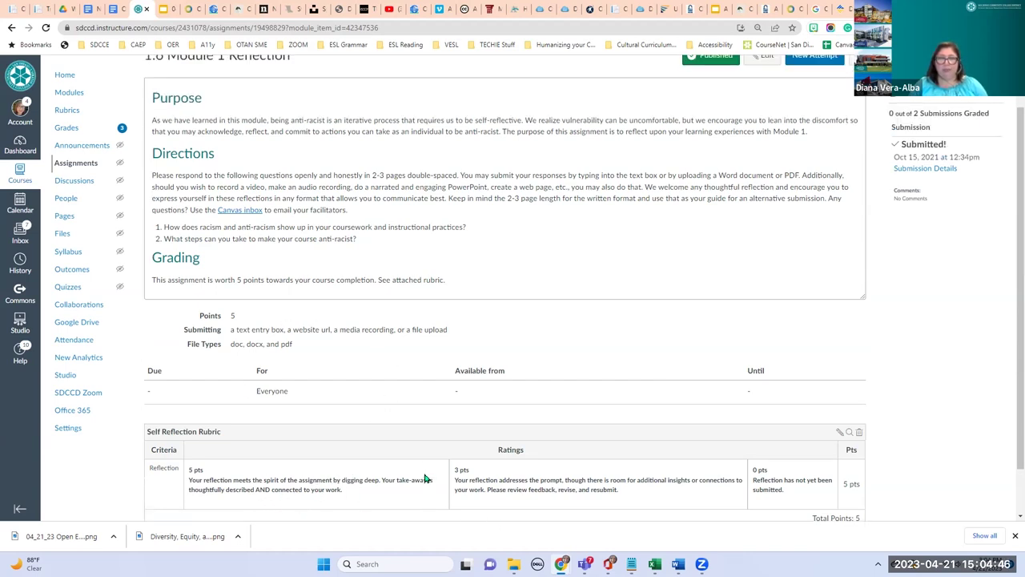
pyautogui.scroll(1, 427, 480)
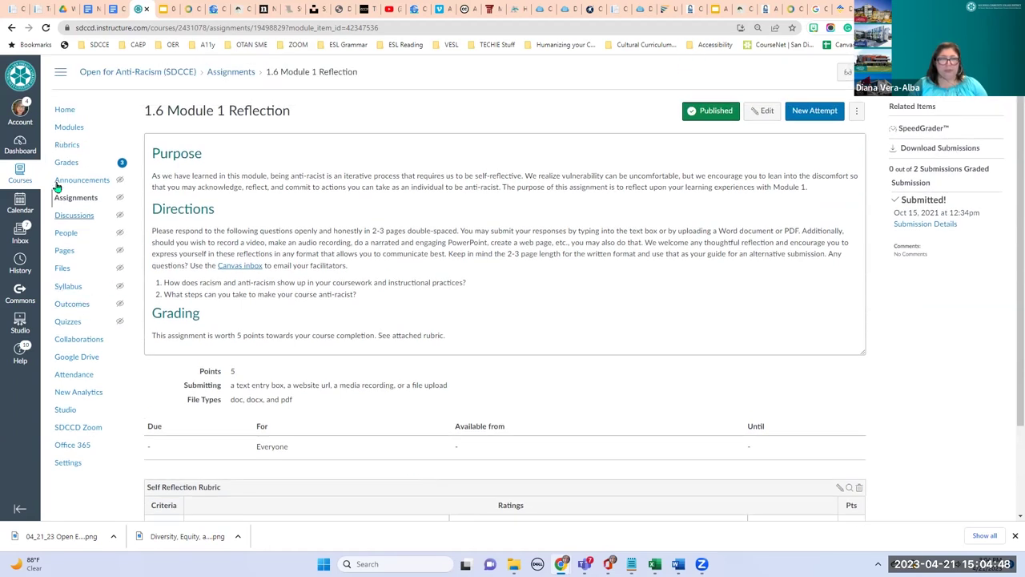
pyautogui.click(69, 132)
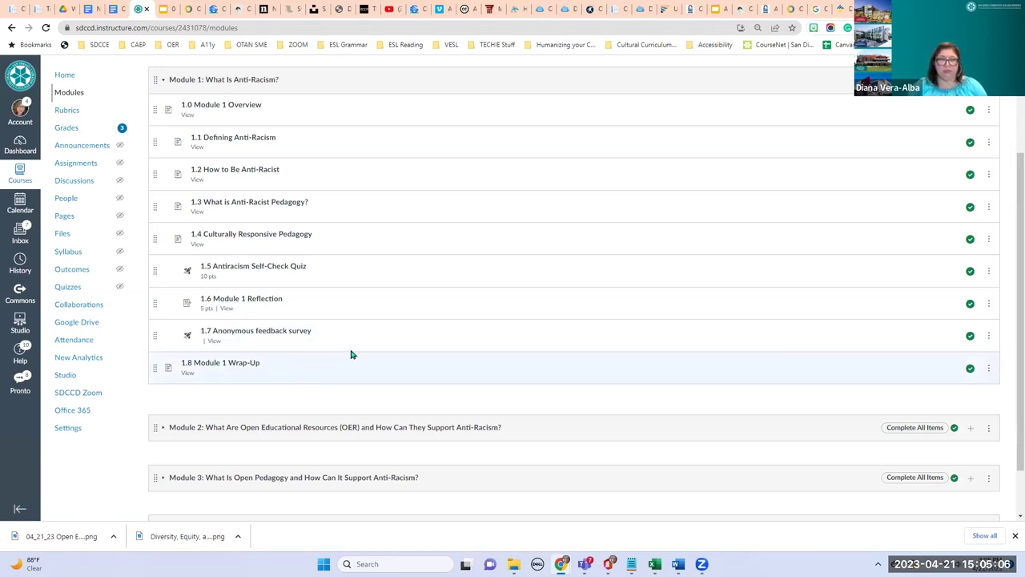
pyautogui.scroll(-1, 369, 355)
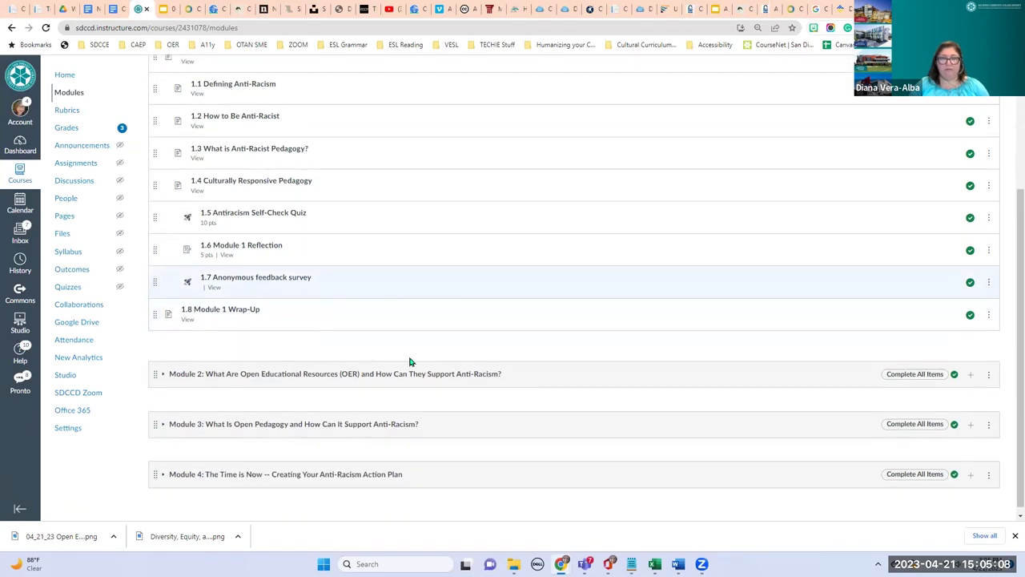
# - Expand Module 2: What Are Open Educational Resources (OER) and look over its items from the overview to the wrap-up
pyautogui.scroll(-1, 545, 407)
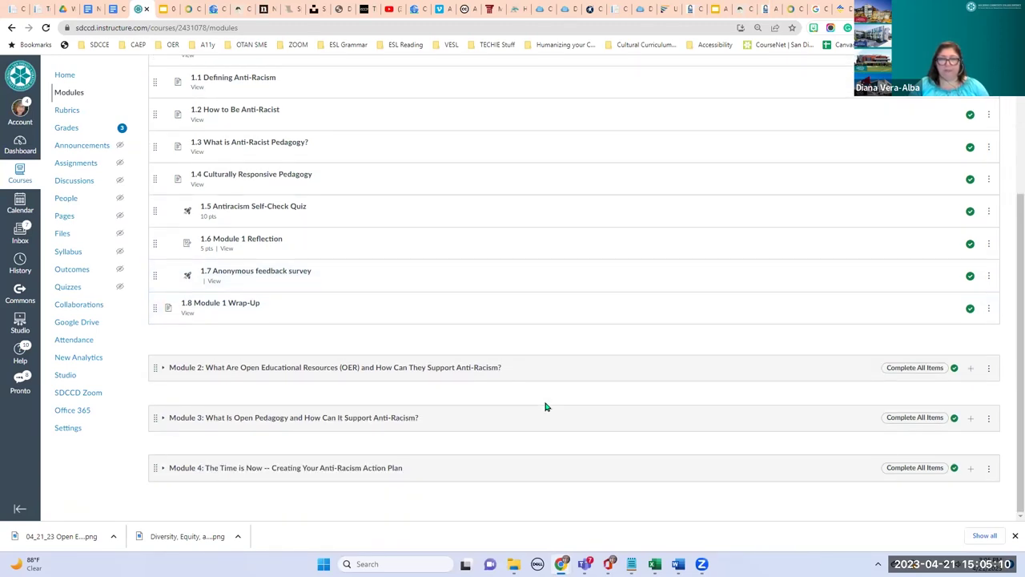
pyautogui.click(163, 369)
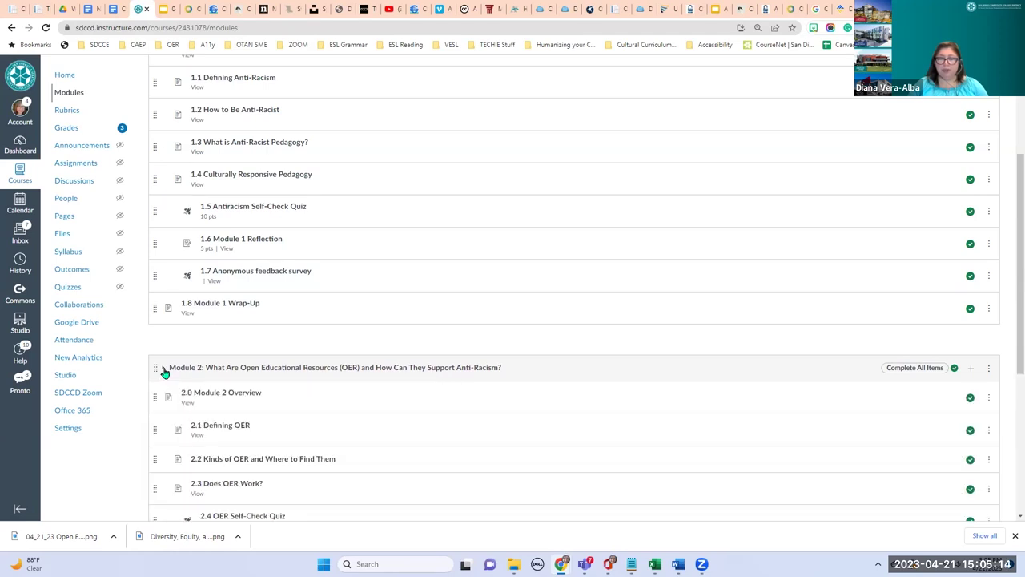
pyautogui.scroll(-1, 607, 370)
pyautogui.scroll(-3, 607, 369)
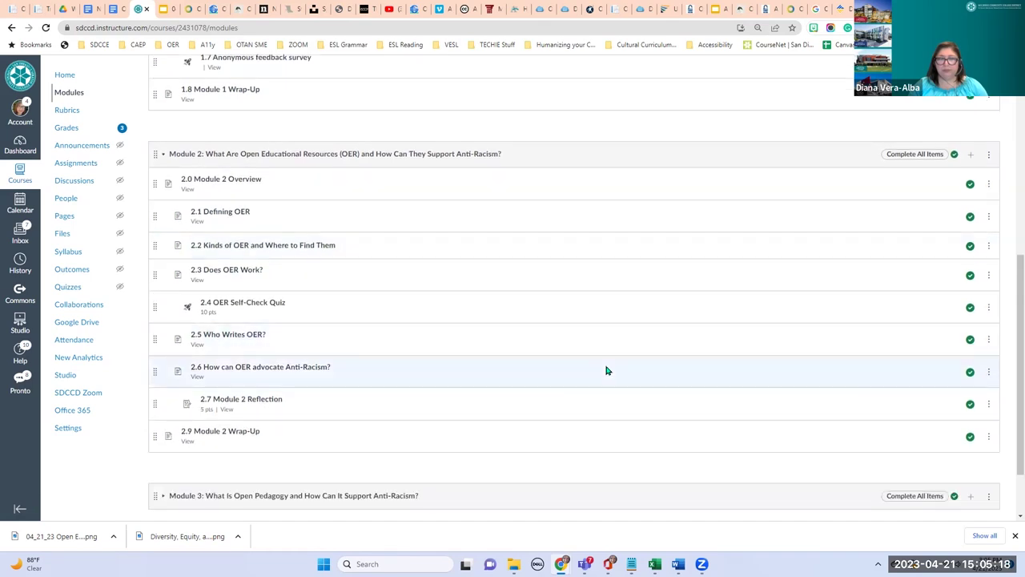
pyautogui.scroll(-1, 607, 371)
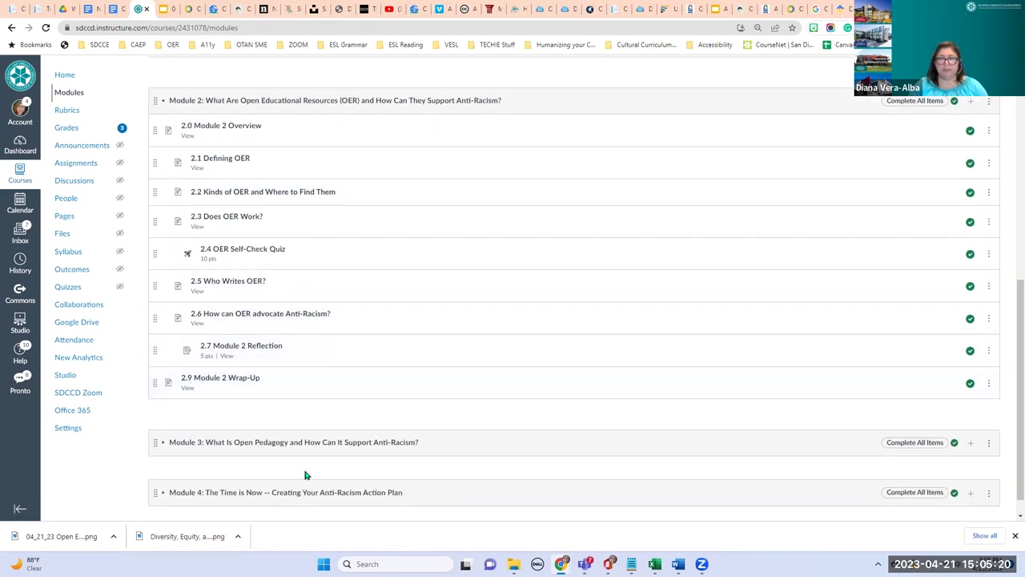
# - Expand Module 3: What Is Open Pedagogy and look over its pages, self-check quizzes, reflection and wrap-up
pyautogui.click(162, 443)
pyautogui.scroll(-3, 537, 378)
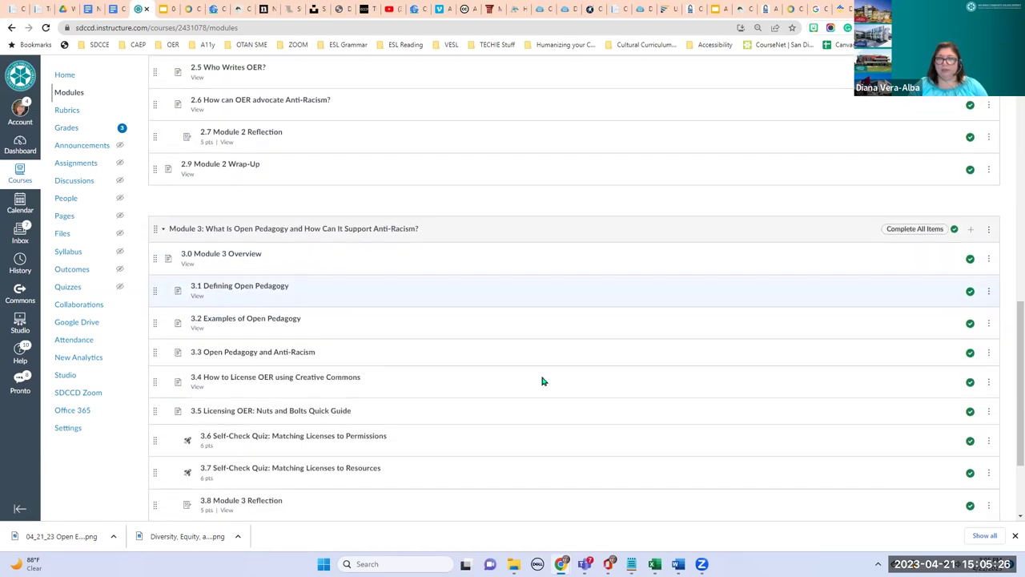
pyautogui.scroll(-2, 542, 381)
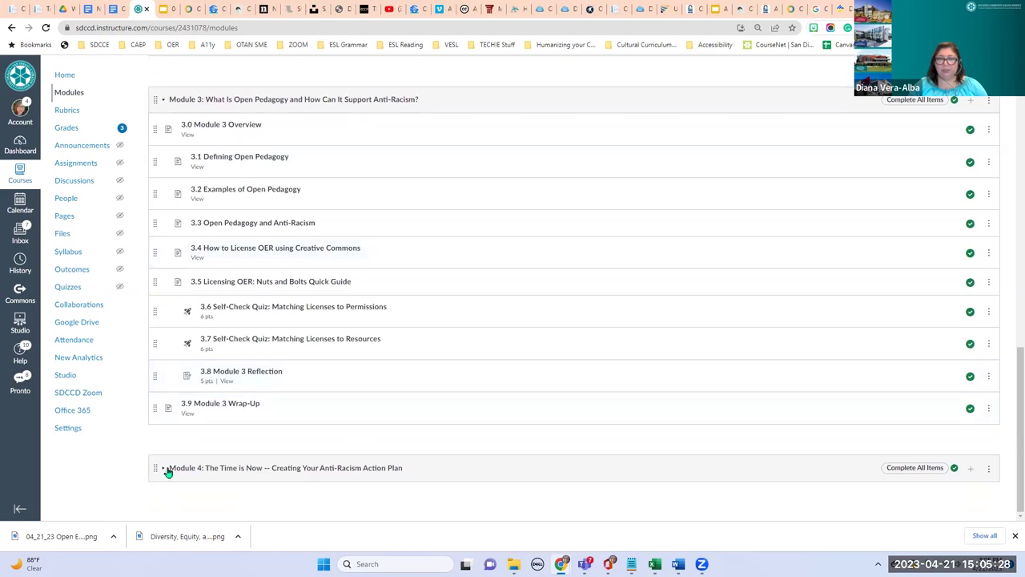
# - Expand Module 4: The Time is Now and look over its action plan, reflection, feedback survey and wrap-up items
pyautogui.click(164, 470)
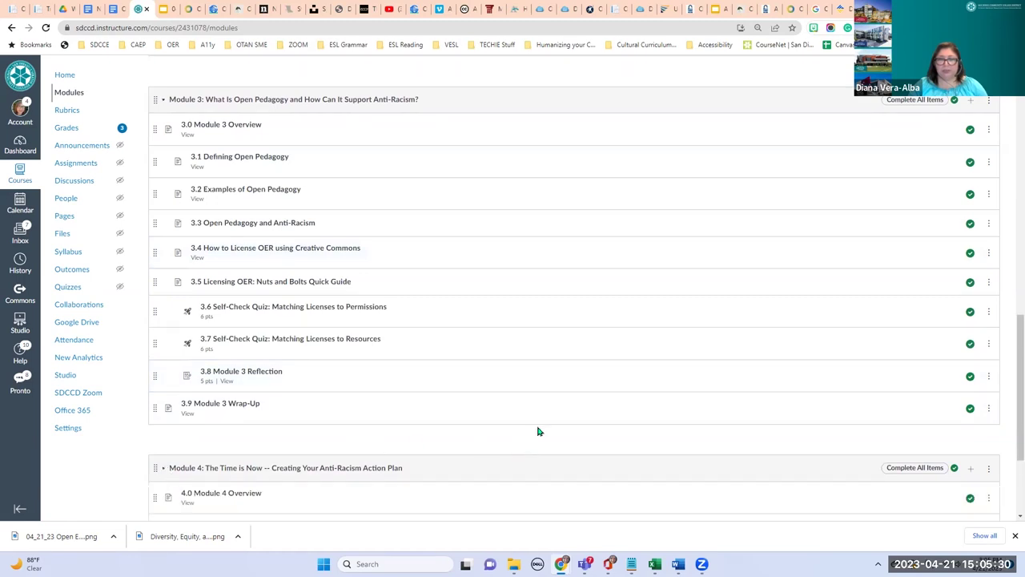
pyautogui.scroll(-2, 538, 428)
pyautogui.scroll(-1, 539, 431)
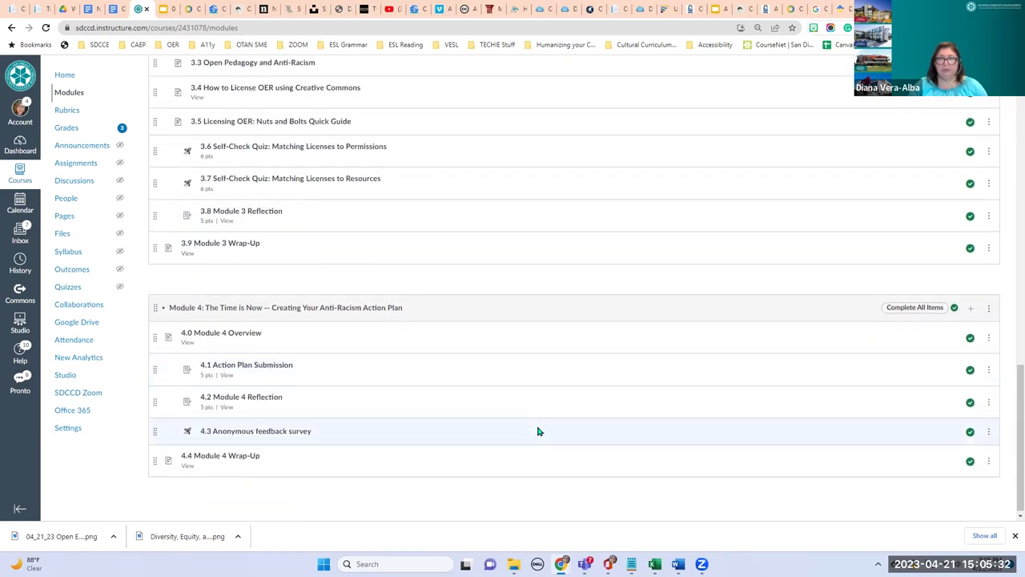
pyautogui.scroll(3, 538, 429)
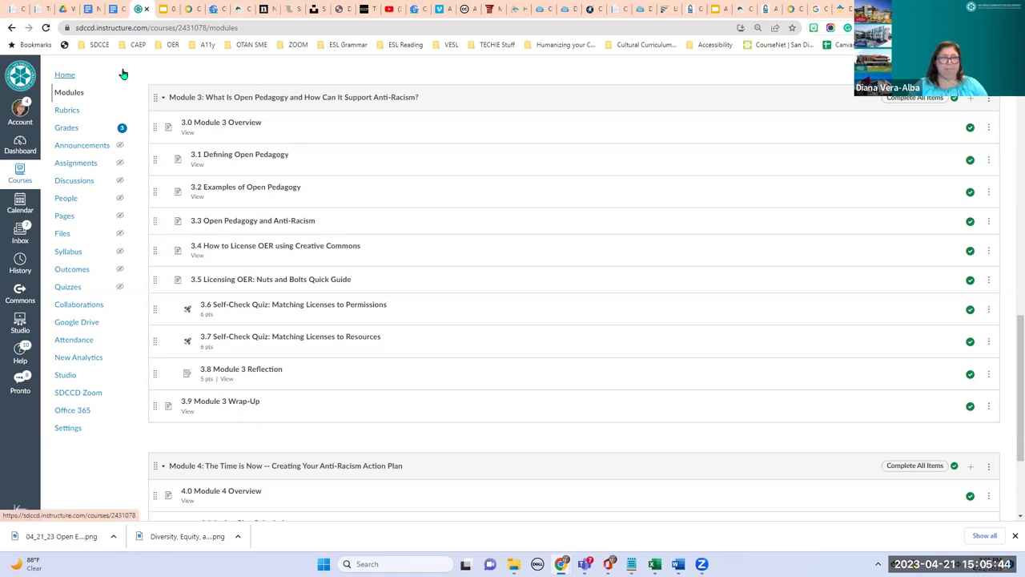
# - Switch to the Google Slides presentation and advance to the Resources slide covering Disabled And Here, The Gender Spectrum Collection and Nappy
pyautogui.click(167, 9)
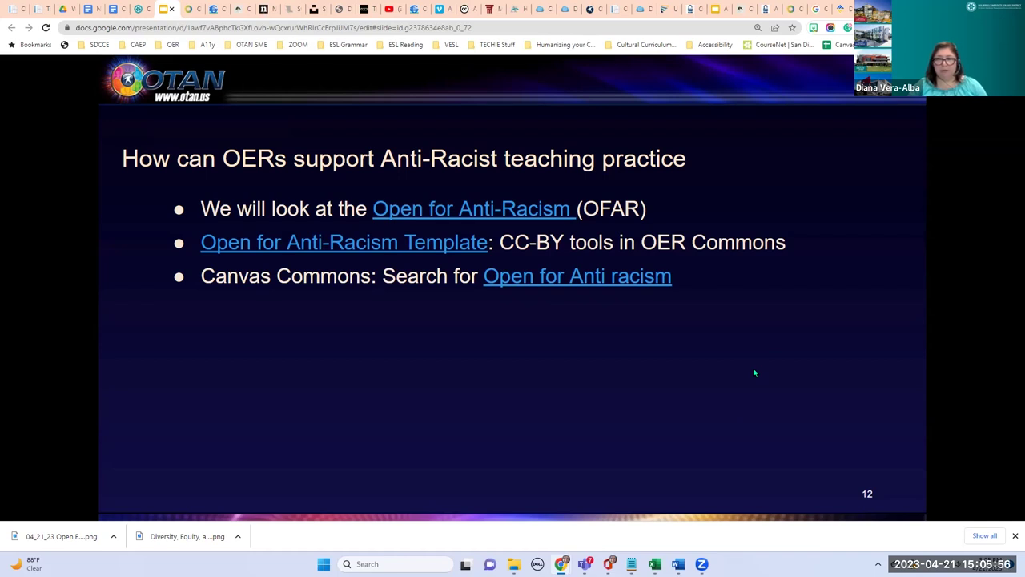
pyautogui.click(849, 424)
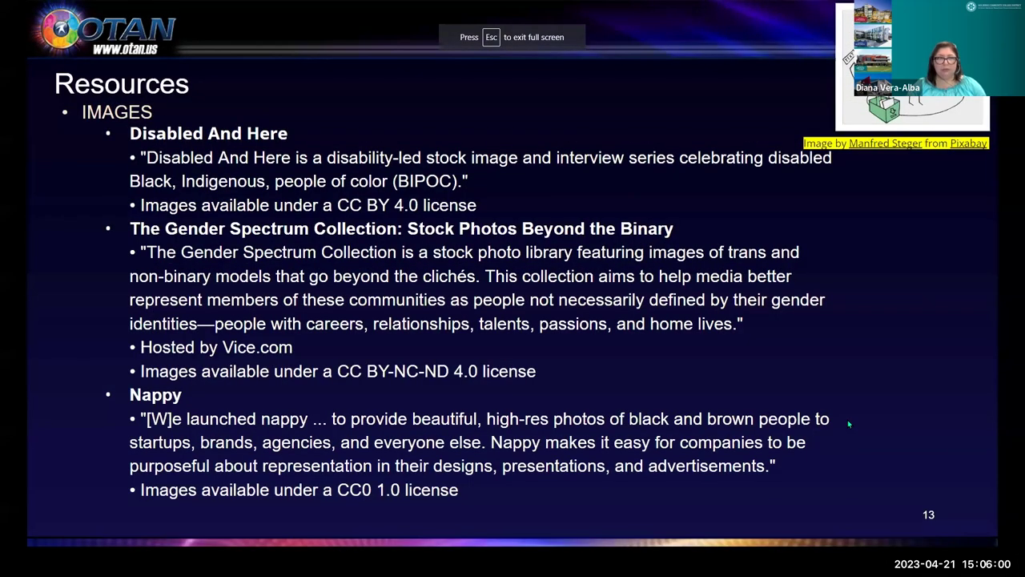
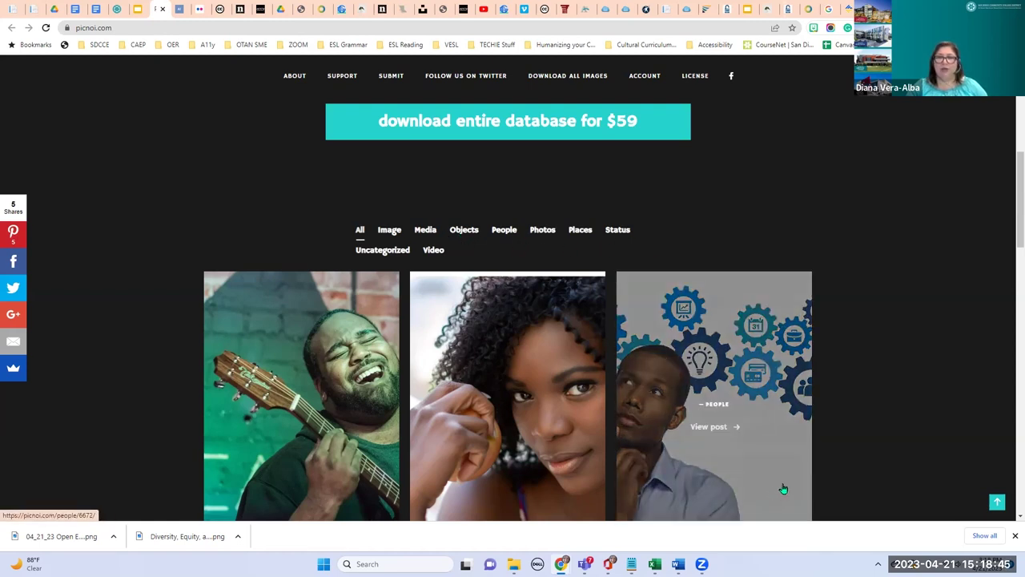
# - Browse the PICNOI photo gallery down to the page footer and return to its last rows of images
pyautogui.scroll(-3, 871, 488)
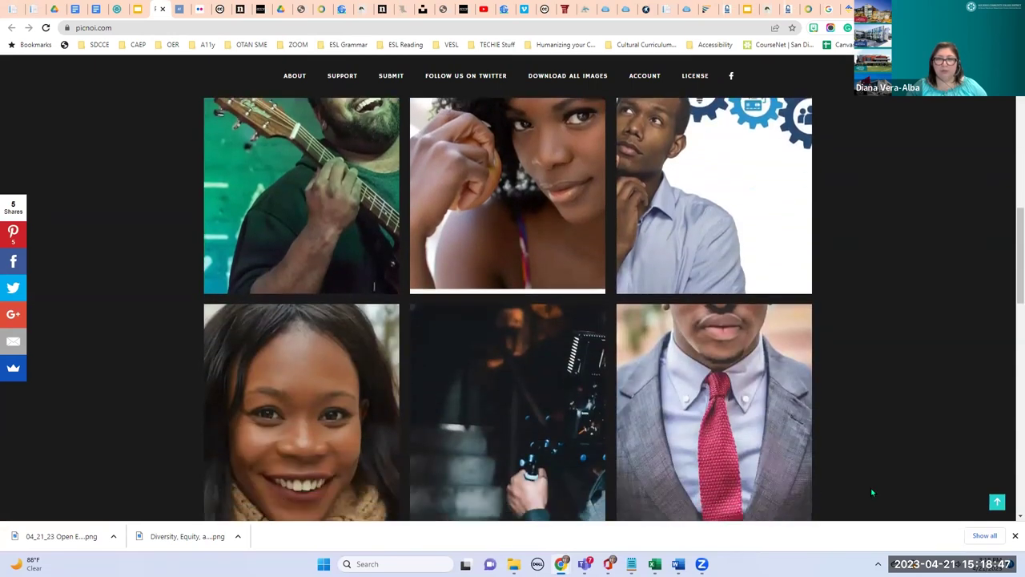
pyautogui.scroll(-3, 872, 489)
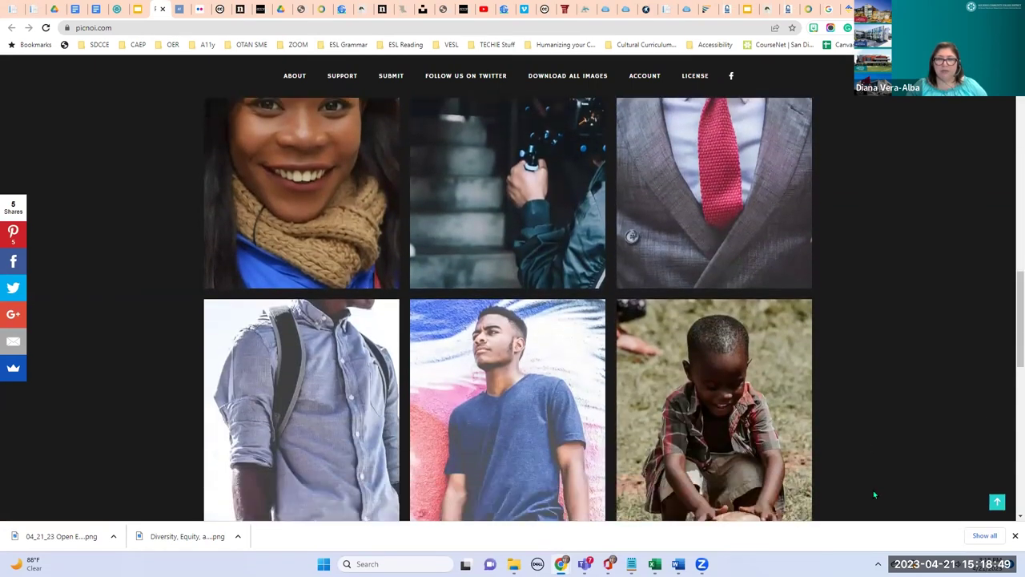
pyautogui.scroll(-2, 873, 491)
pyautogui.scroll(-2, 876, 497)
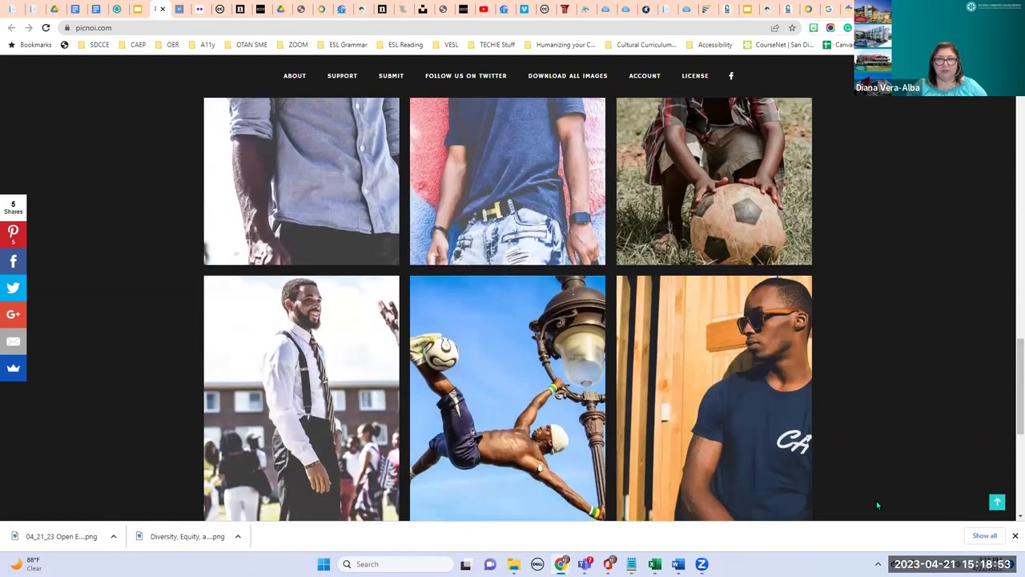
pyautogui.scroll(-2, 878, 505)
pyautogui.scroll(-2, 841, 490)
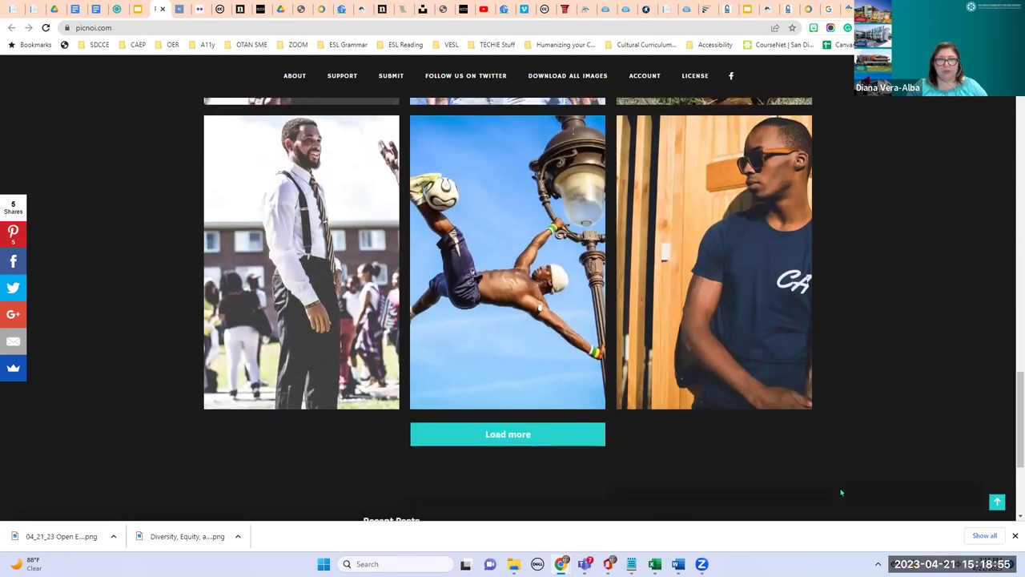
pyautogui.scroll(-1, 719, 439)
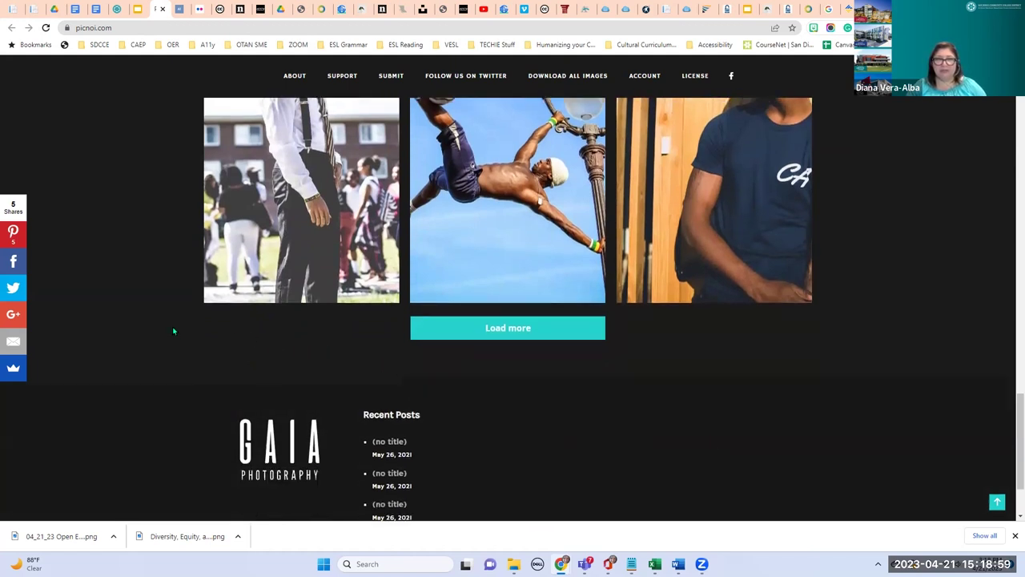
pyautogui.scroll(3, 171, 331)
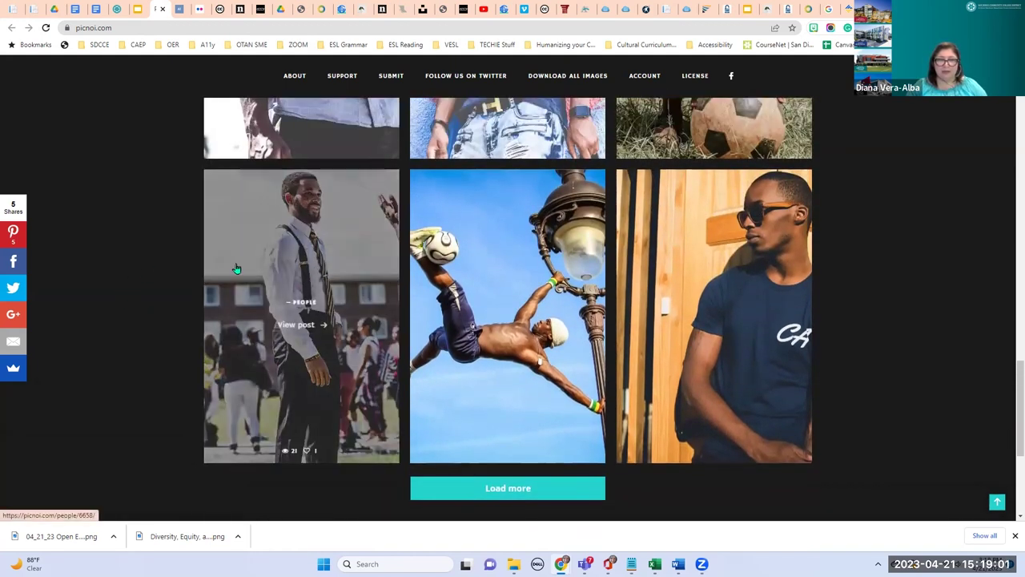
pyautogui.scroll(-3, 160, 303)
pyautogui.scroll(-2, 146, 293)
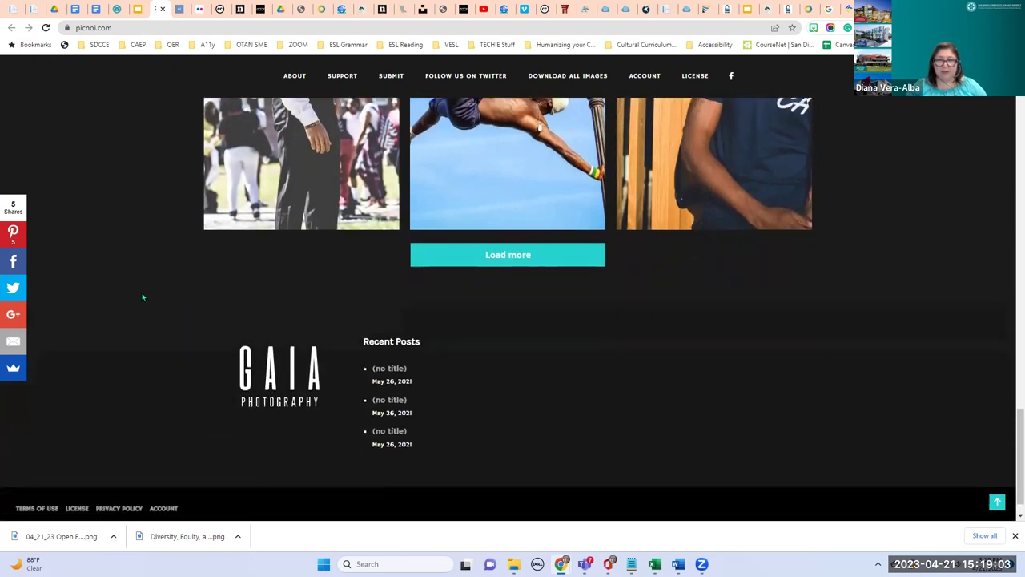
pyautogui.scroll(6, 149, 303)
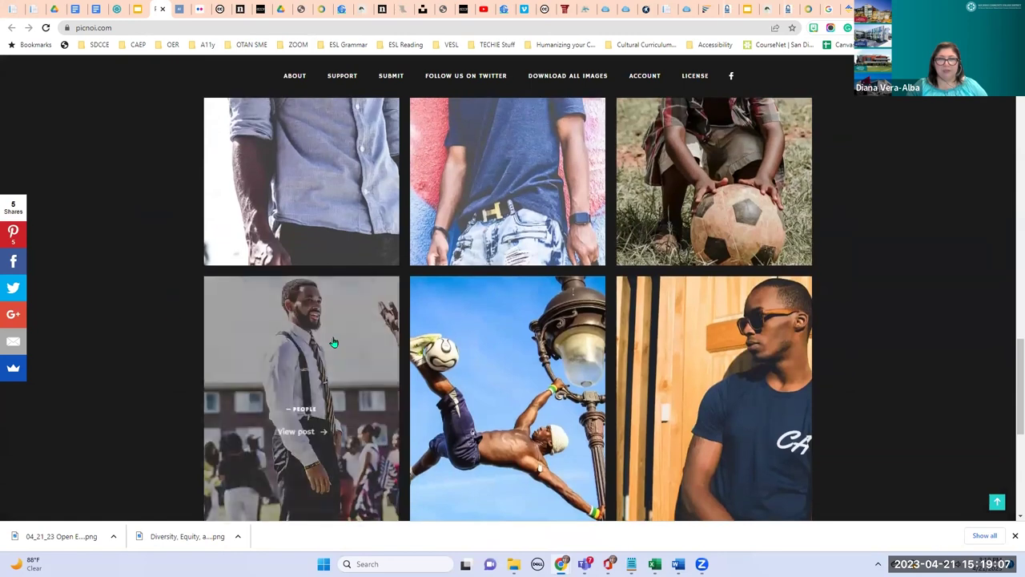
# - Open the PICNOI post of the man in suspenders, view its photo, and briefly bring up the image's context options
pyautogui.click(306, 356)
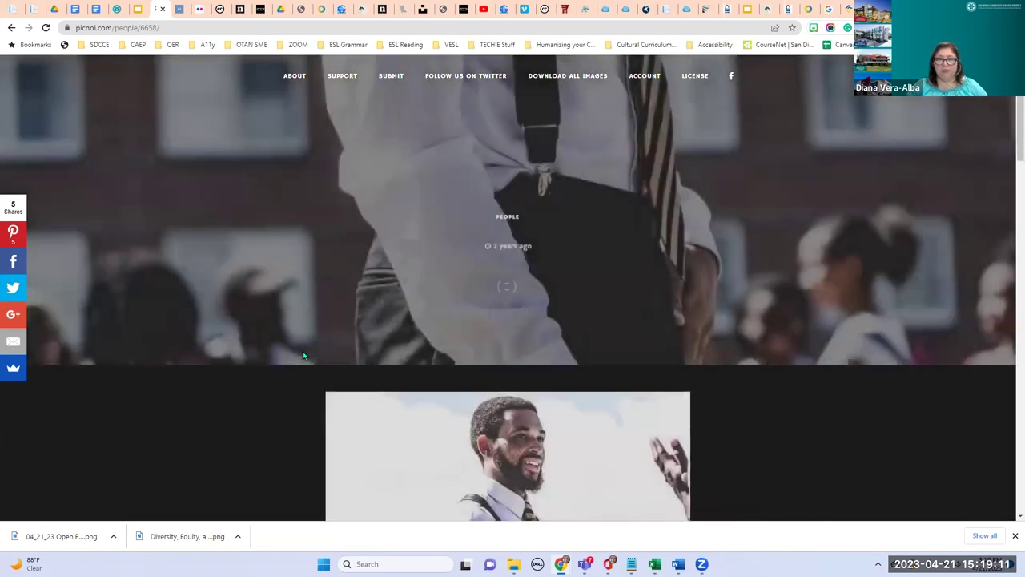
pyautogui.scroll(-2, 777, 437)
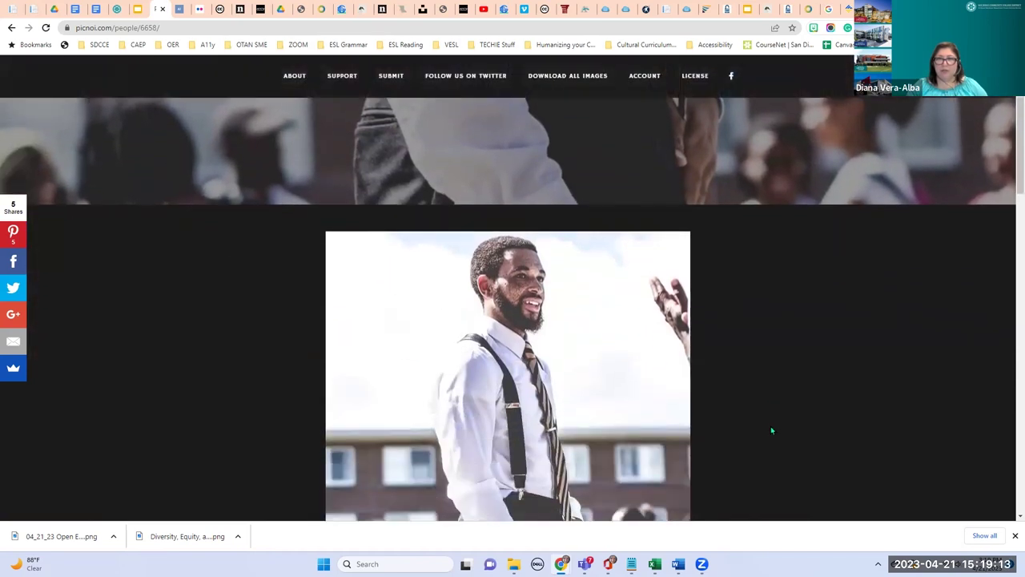
pyautogui.scroll(-2, 771, 427)
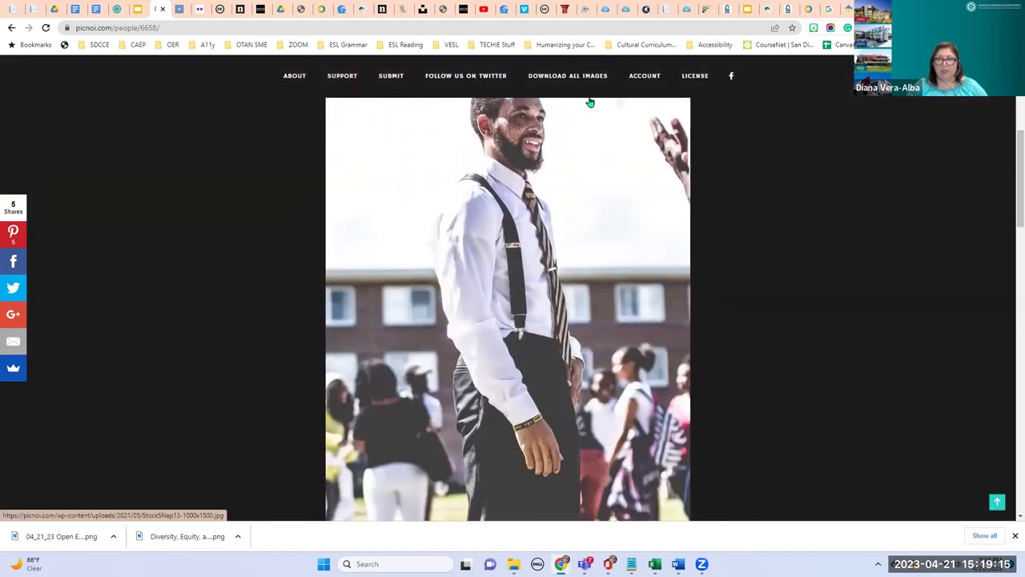
pyautogui.rightClick(507, 179)
pyautogui.click(746, 324)
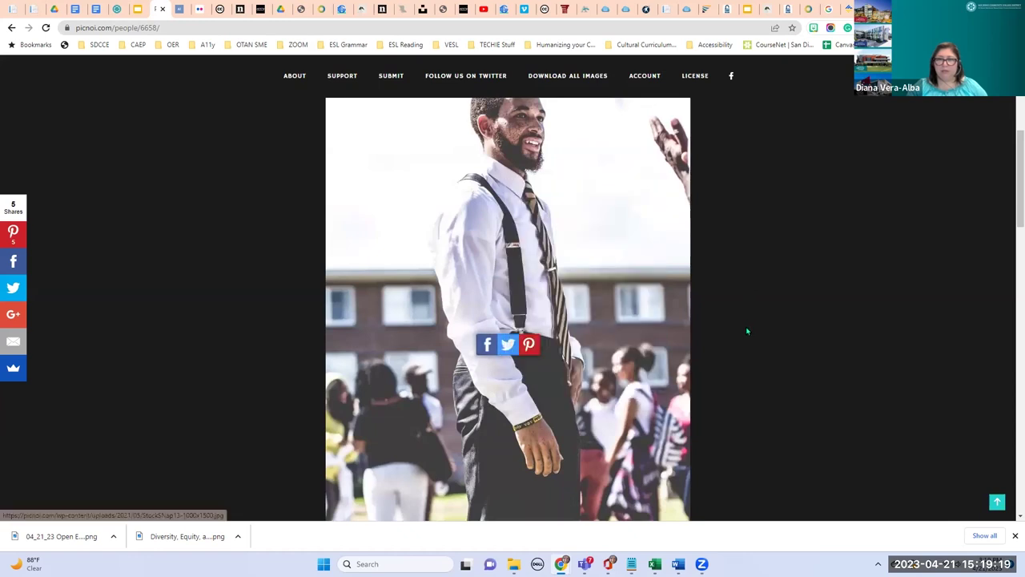
# - Look through the rest of the photo's page, including the photographer credit, tags and sharing links
pyautogui.scroll(-5, 748, 340)
pyautogui.scroll(-5, 769, 361)
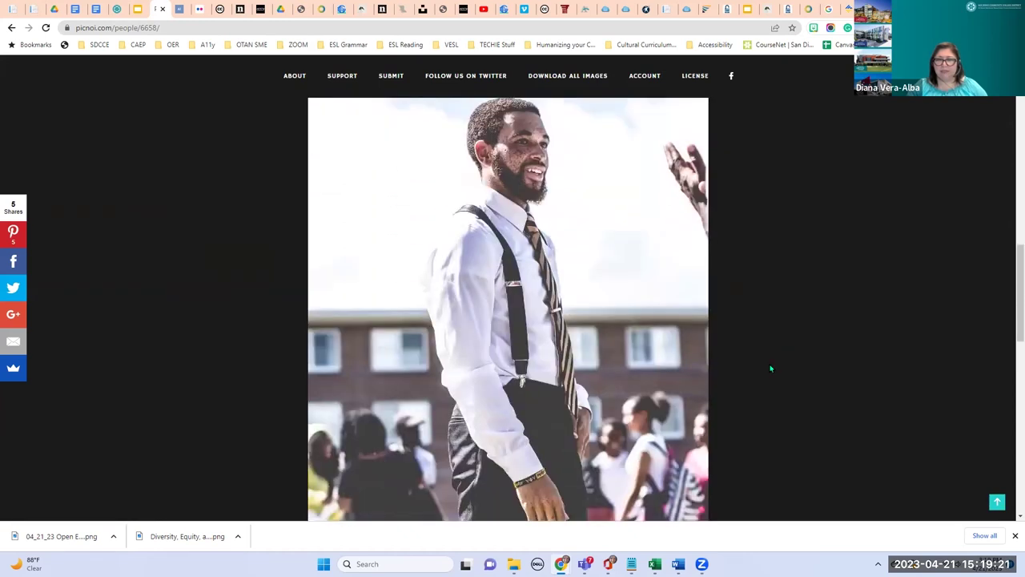
pyautogui.scroll(-1, 771, 377)
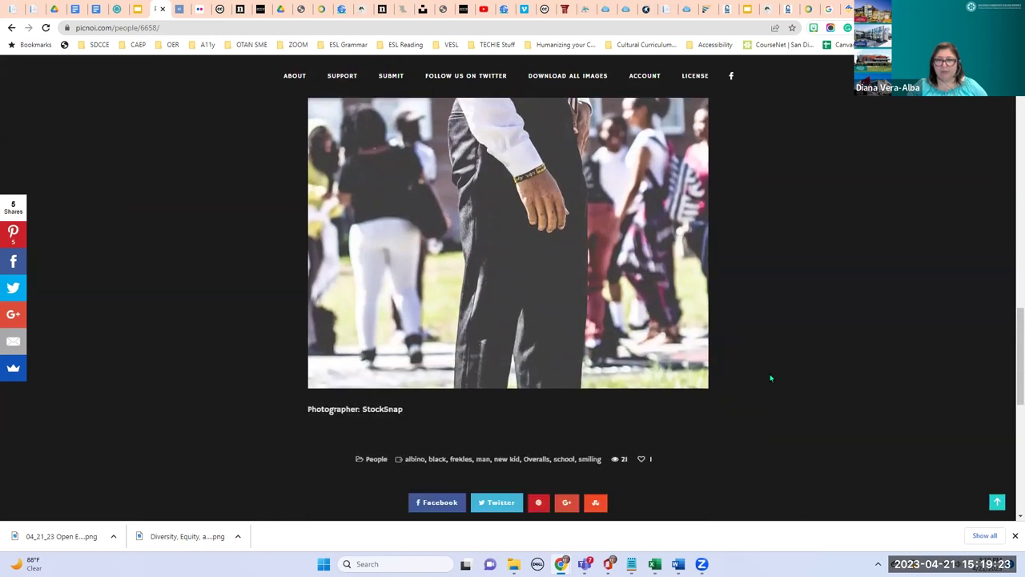
pyautogui.scroll(-2, 771, 378)
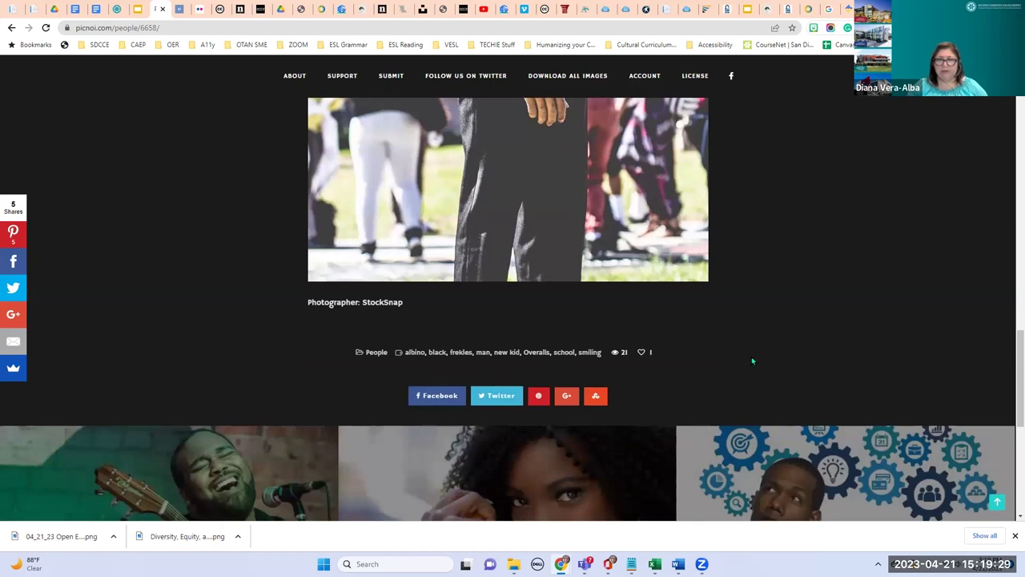
# - Show the save and copy options for the larger photo, dismiss them, and return to the beginning of the page
pyautogui.scroll(2, 745, 357)
pyautogui.rightClick(485, 156)
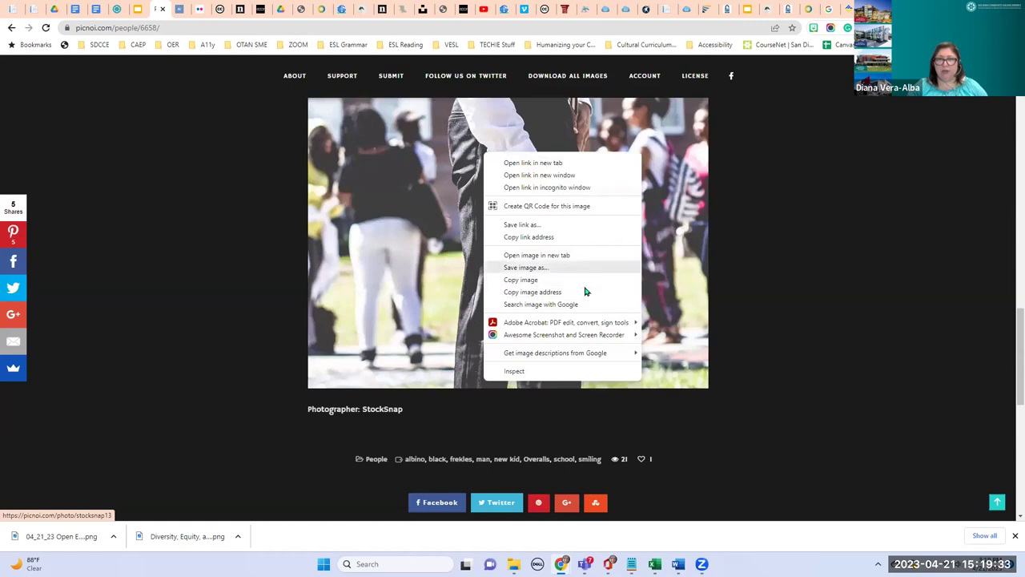
pyautogui.click(769, 187)
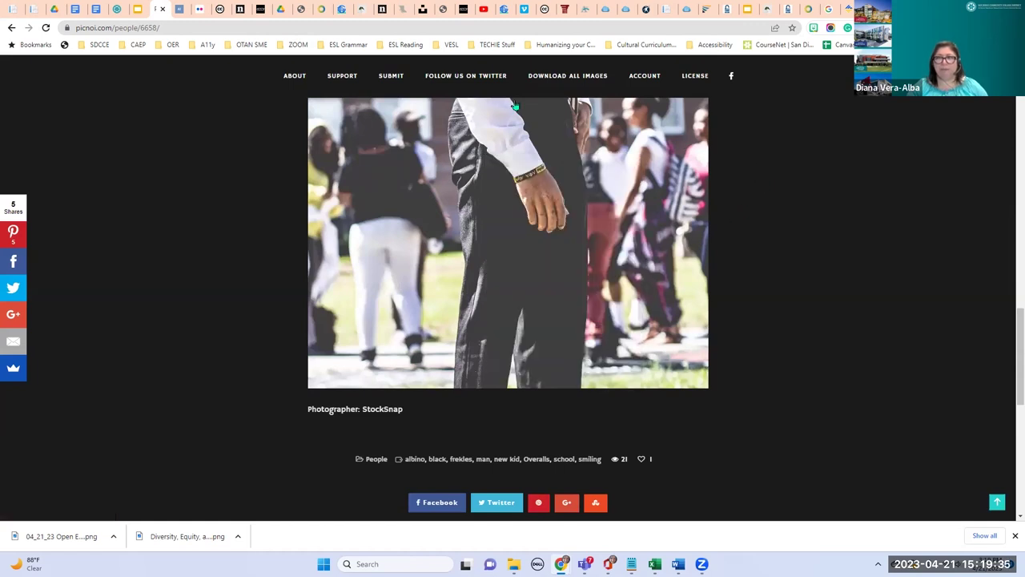
pyautogui.scroll(10, 516, 106)
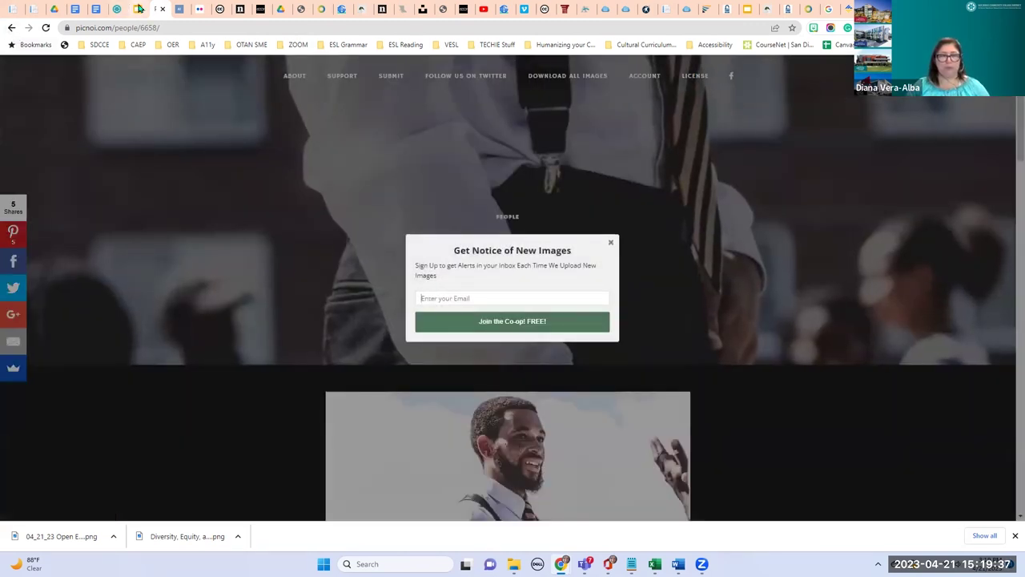
# - Return to the slide presentation, look ahead at the Resources: Videos slide, and go back to the IMAGES slide listing AllGo
pyautogui.click(139, 8)
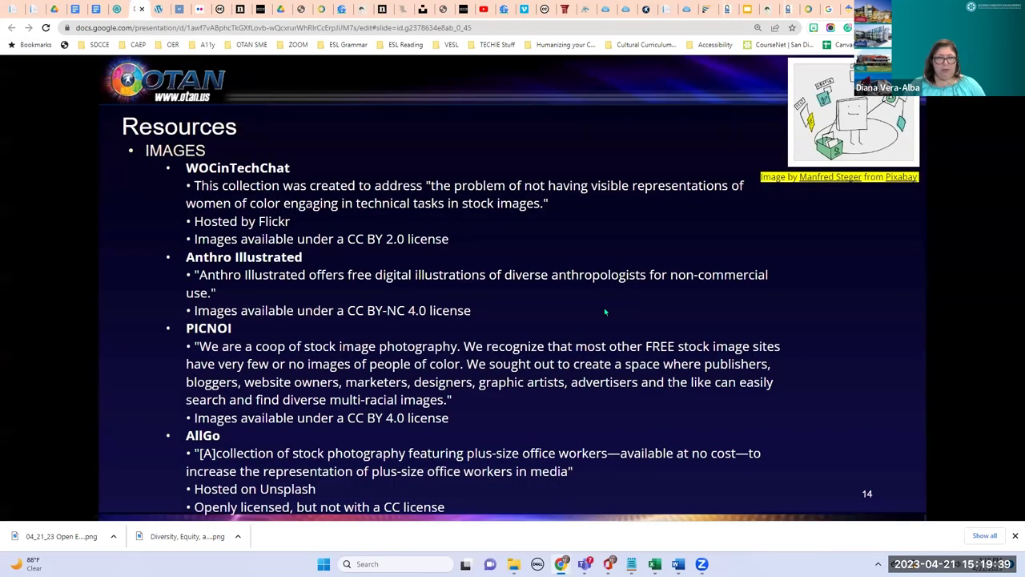
pyautogui.press('Right')
pyautogui.press('Right')
pyautogui.press('Left')
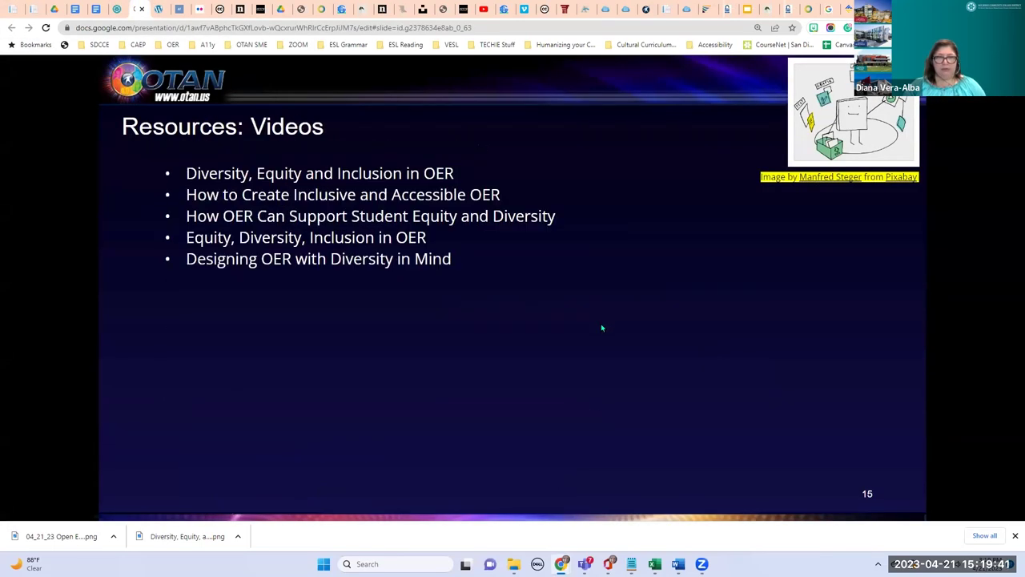
pyautogui.press('Left')
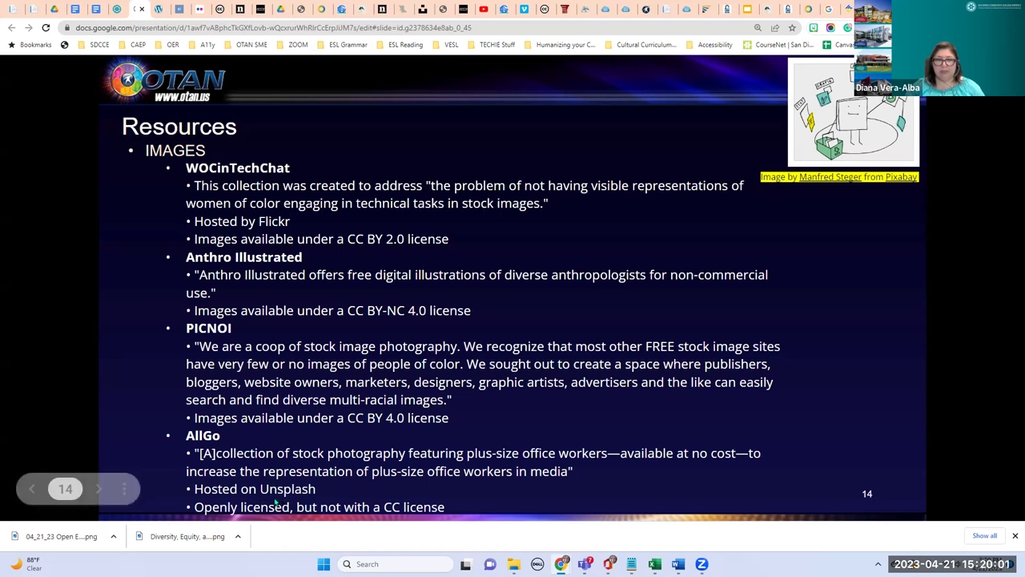
# - Open the AllGo collection on Unsplash and download the photo of the two people with glasses talking at a white table
pyautogui.click(206, 438)
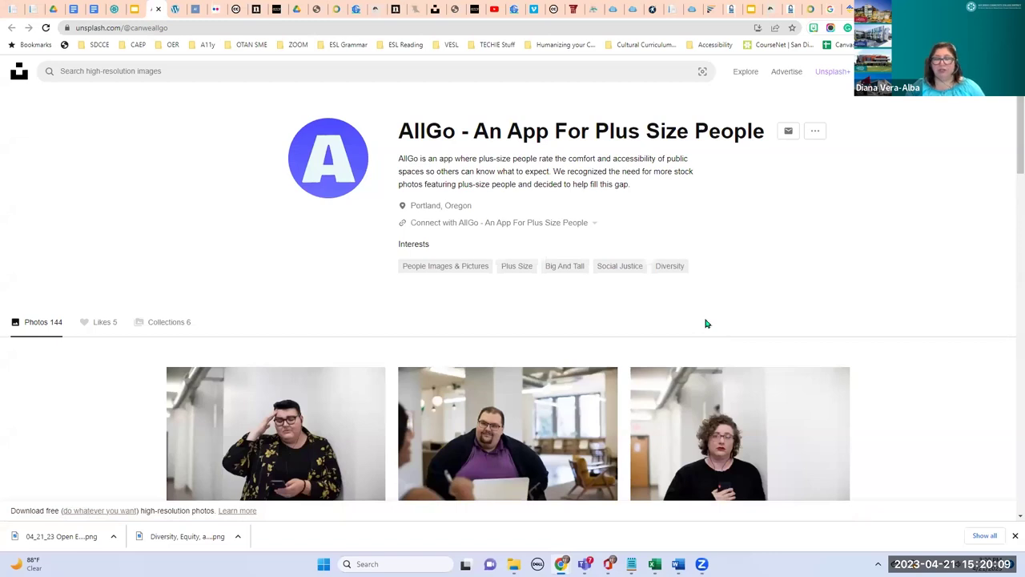
pyautogui.scroll(-1, 629, 320)
pyautogui.scroll(-3, 617, 324)
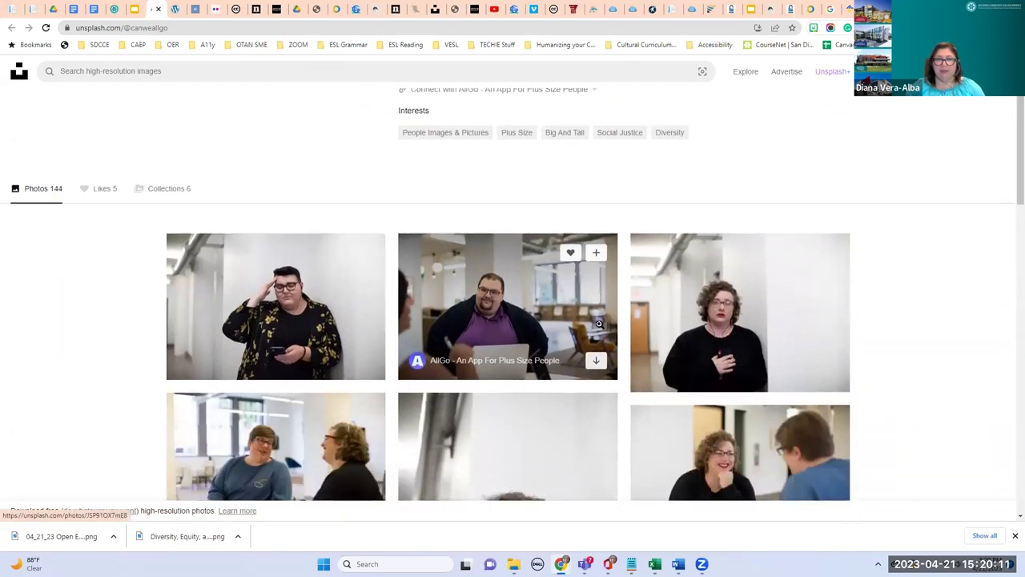
pyautogui.scroll(-2, 601, 335)
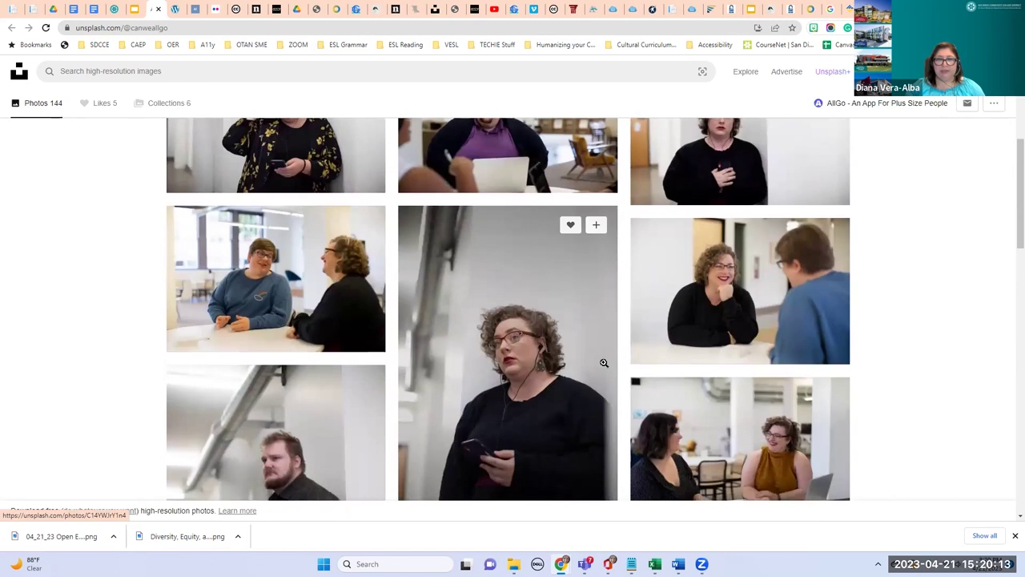
pyautogui.scroll(-1, 603, 364)
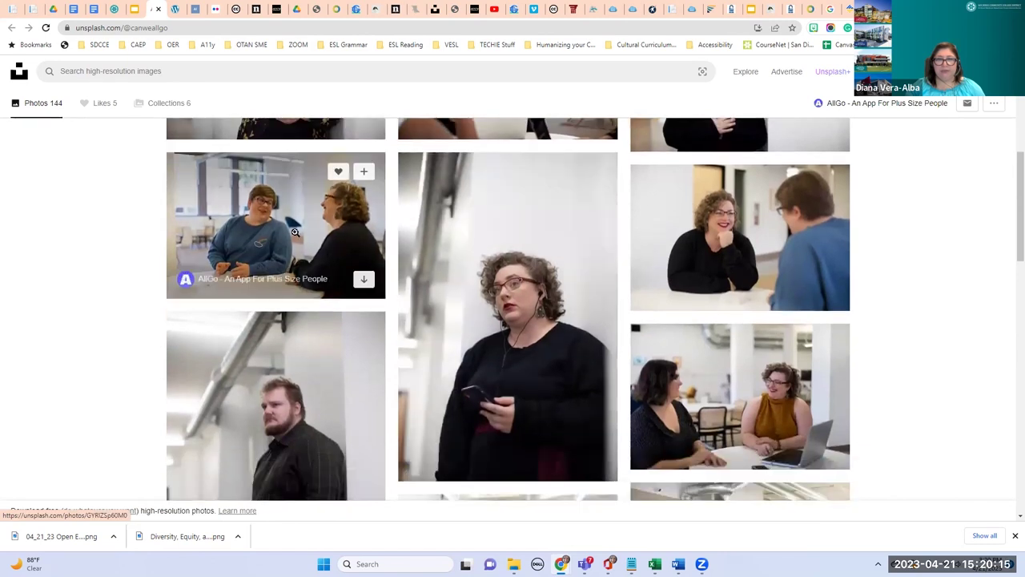
pyautogui.click(295, 232)
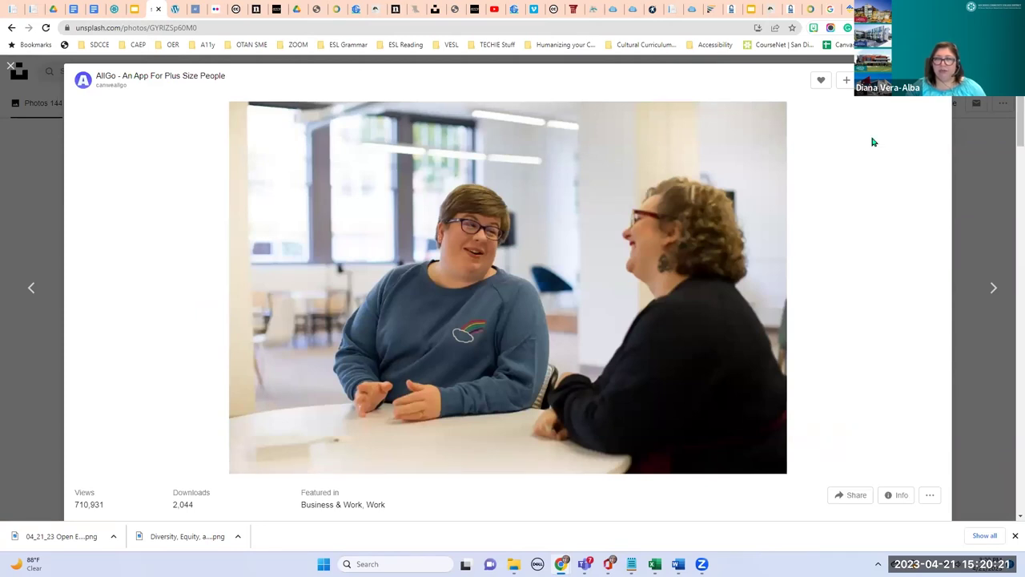
pyautogui.click(897, 80)
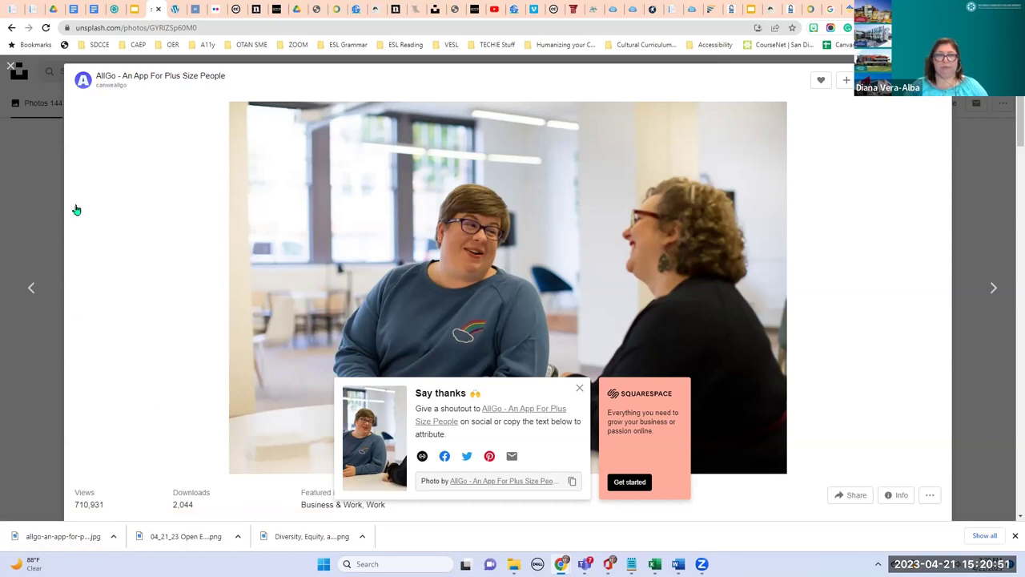
# - Return to the slide presentation and advance from the IMAGES slide to the Resources: Videos slide
pyautogui.click(138, 8)
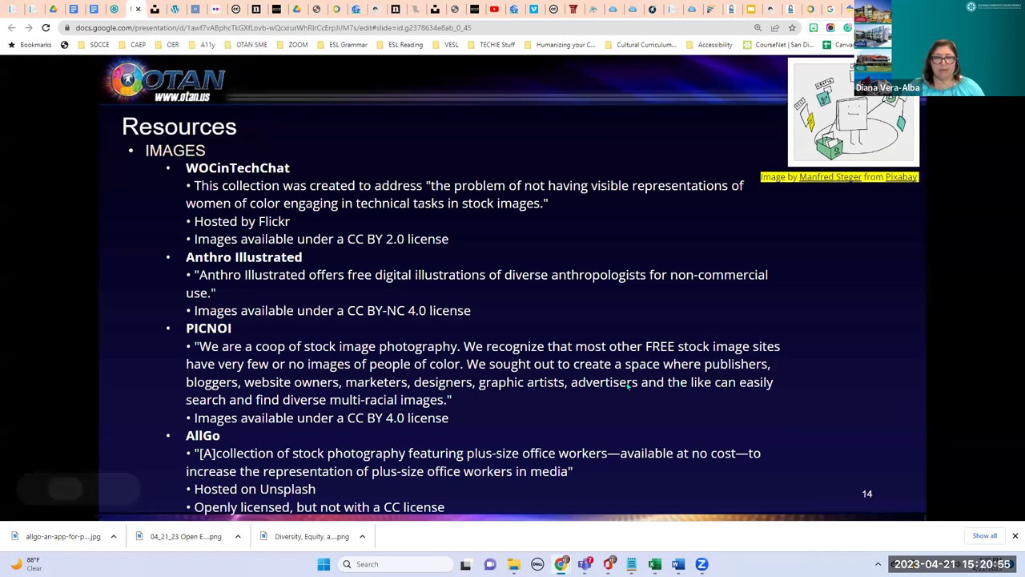
pyautogui.click(902, 469)
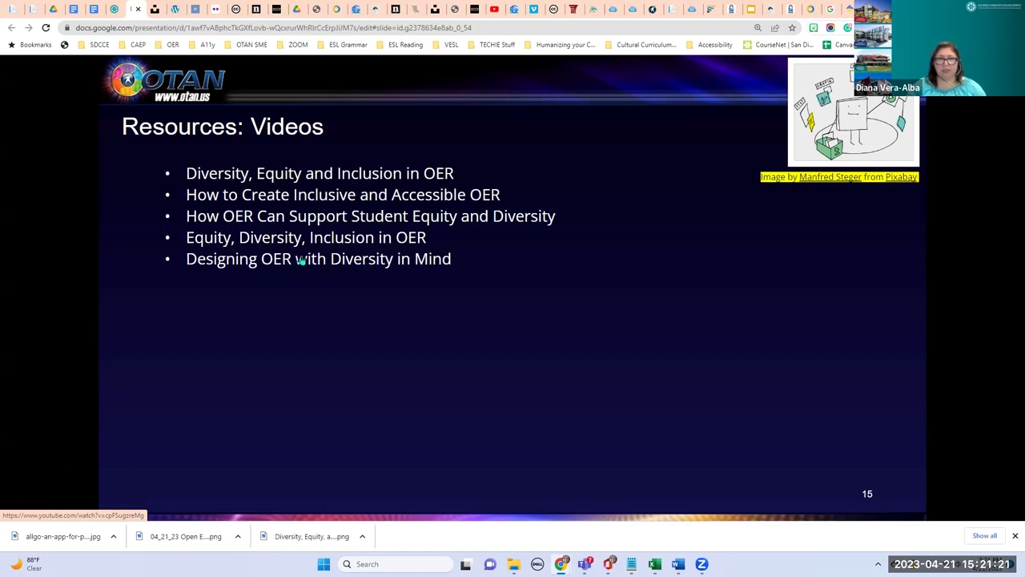
pyautogui.click(603, 424)
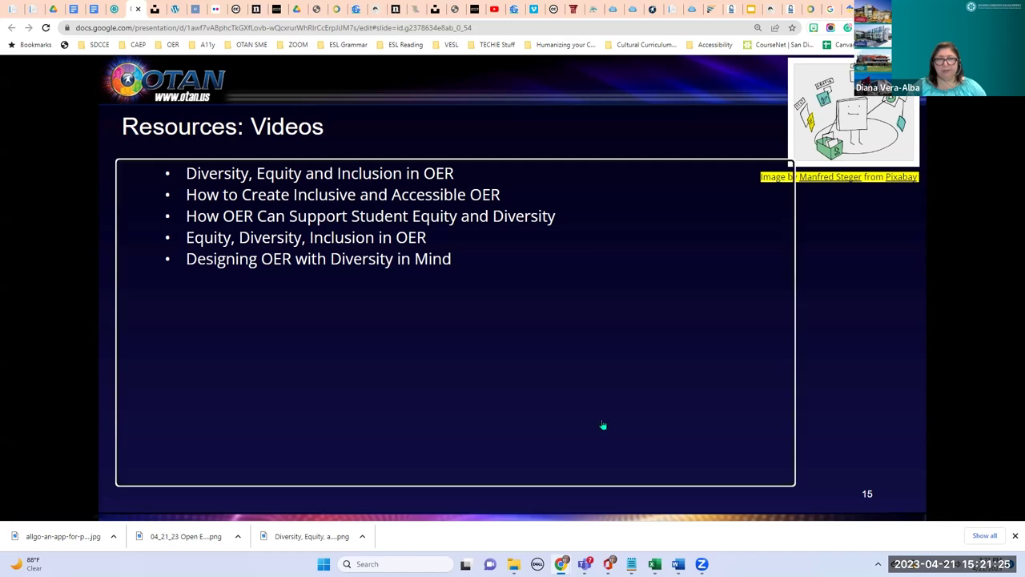